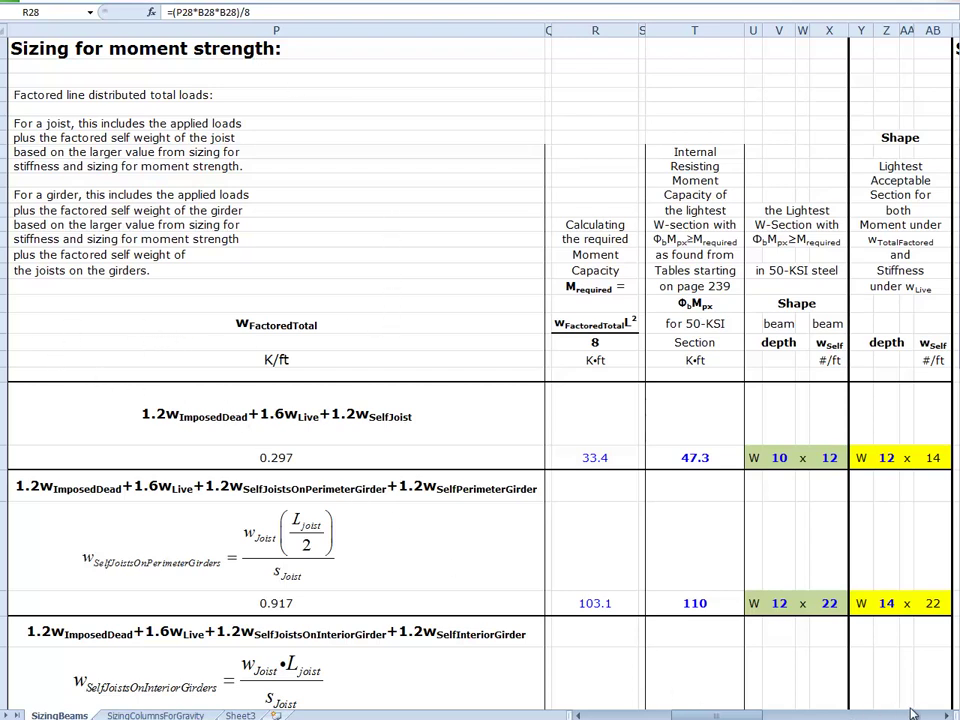
Inspect the roof joist's required moment formula in R28 and review the span, load and stiffness sizing columns
click(595, 457)
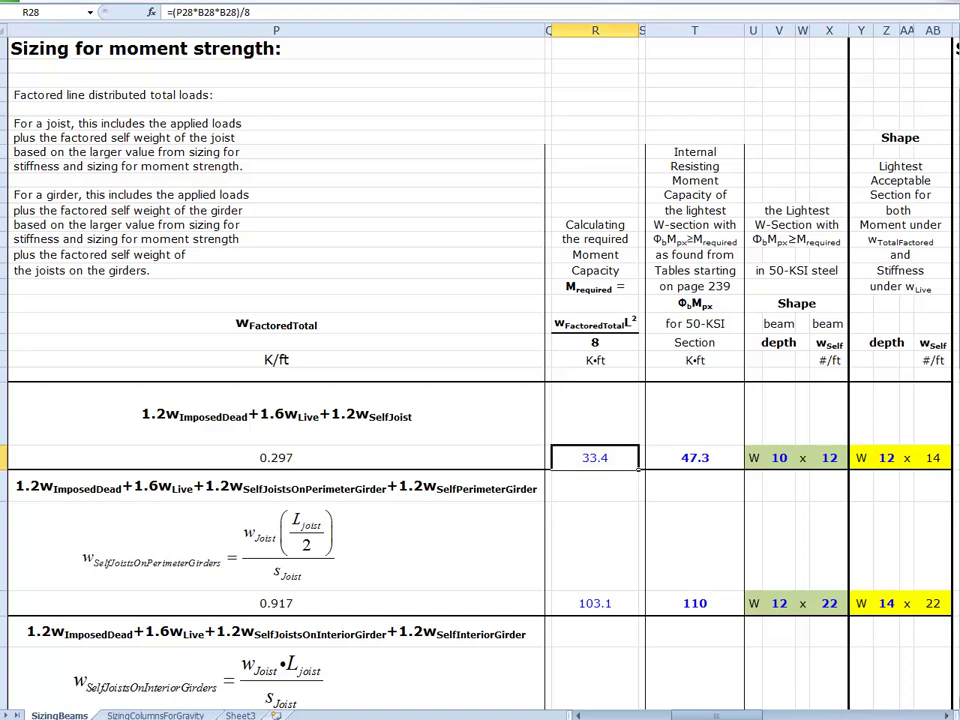
scroll(257, 628, down, 1)
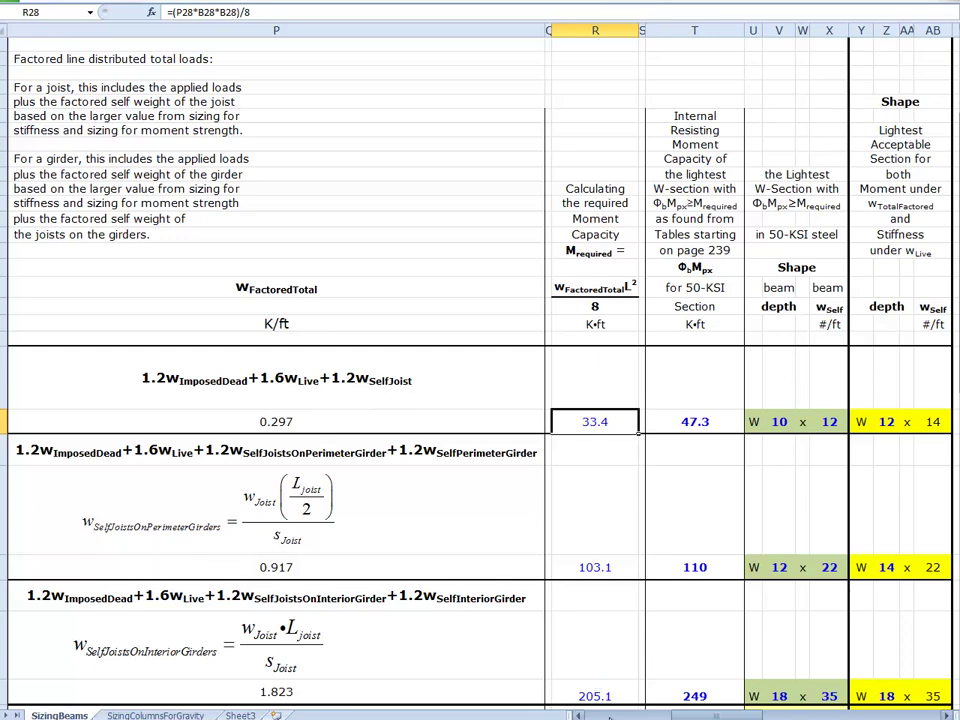
scroll(704, 531, left, 10)
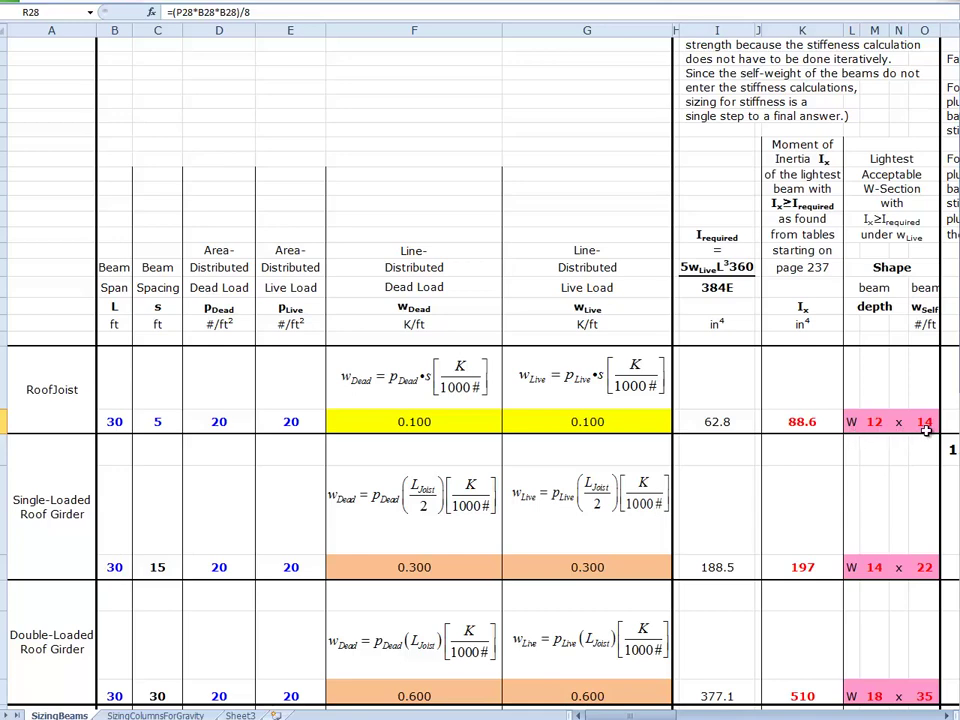
click(758, 716)
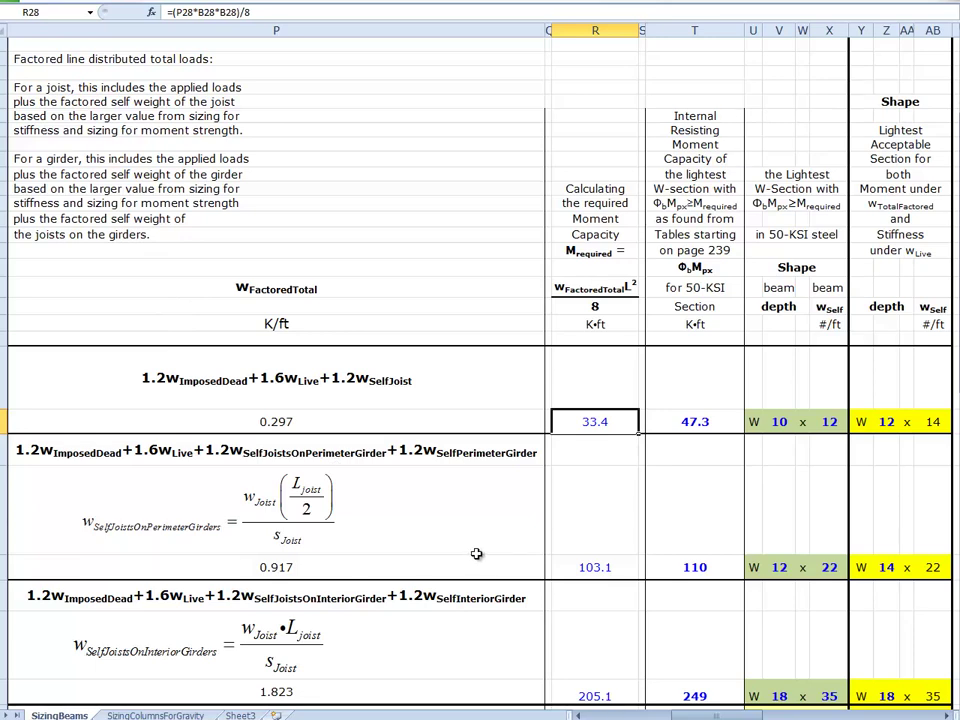
Examine the roof joist's factored total load formula in P28 and trace its inputs, including the dead load formula in F28
click(287, 421)
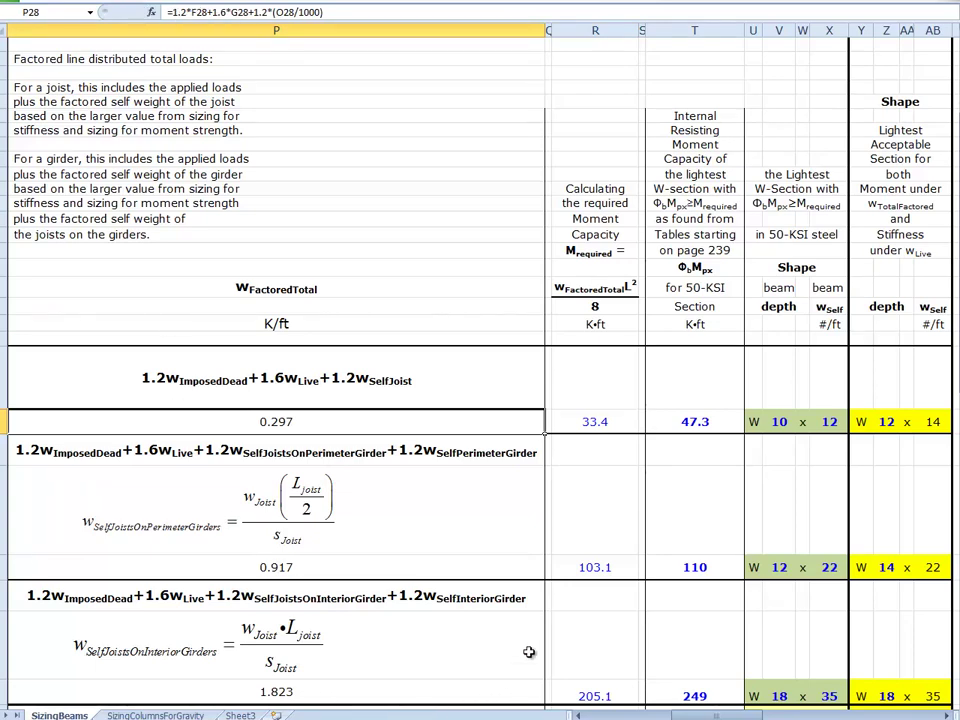
scroll(444, 538, left, 5)
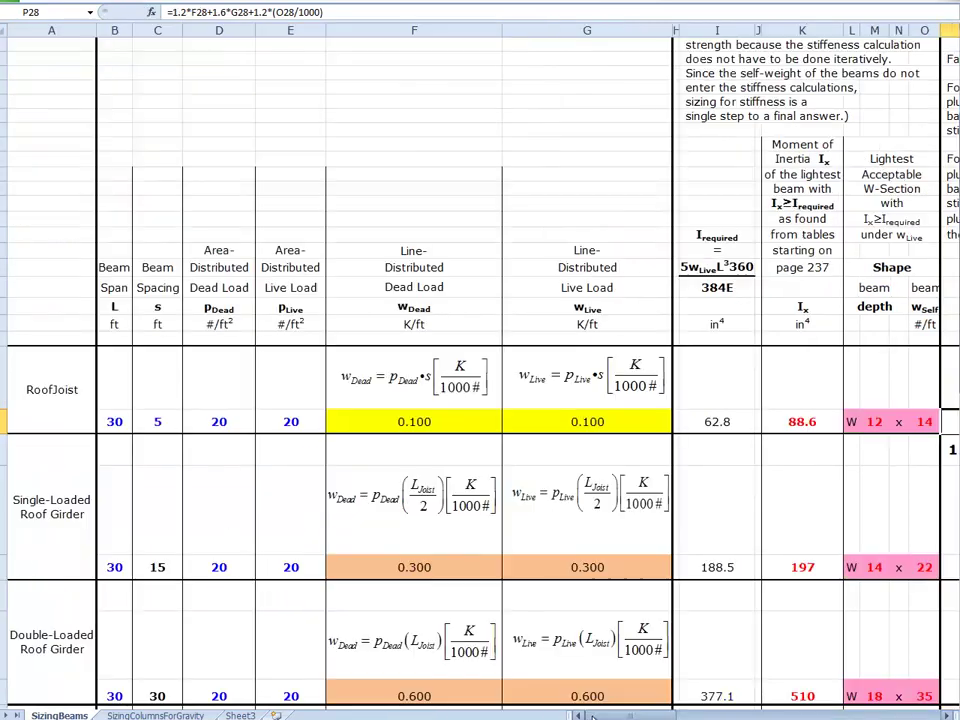
click(400, 421)
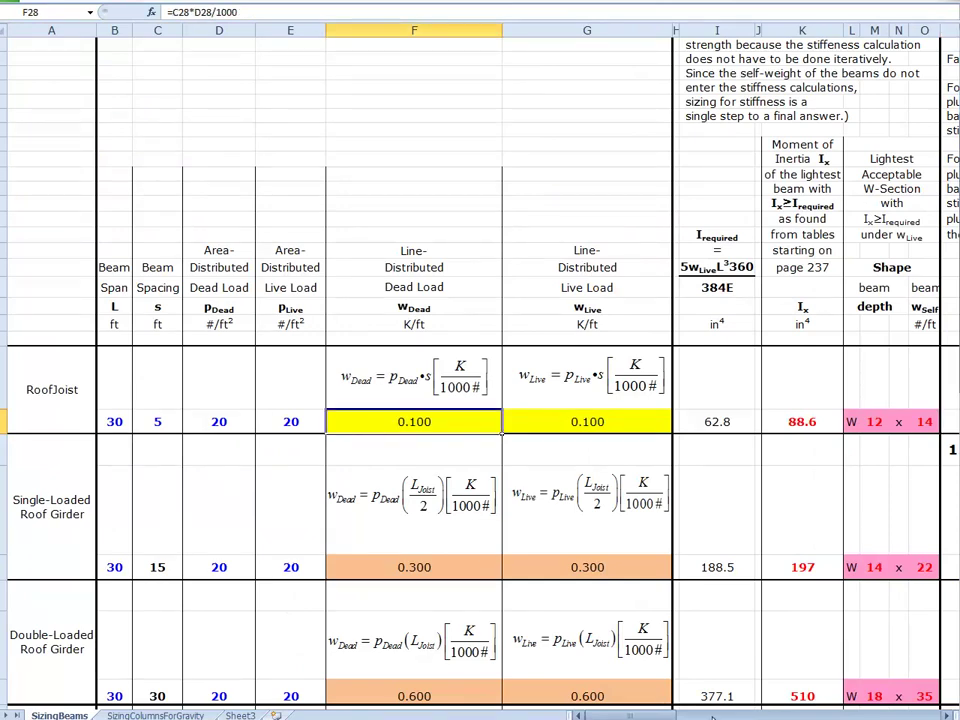
scroll(193, 174, right, 5)
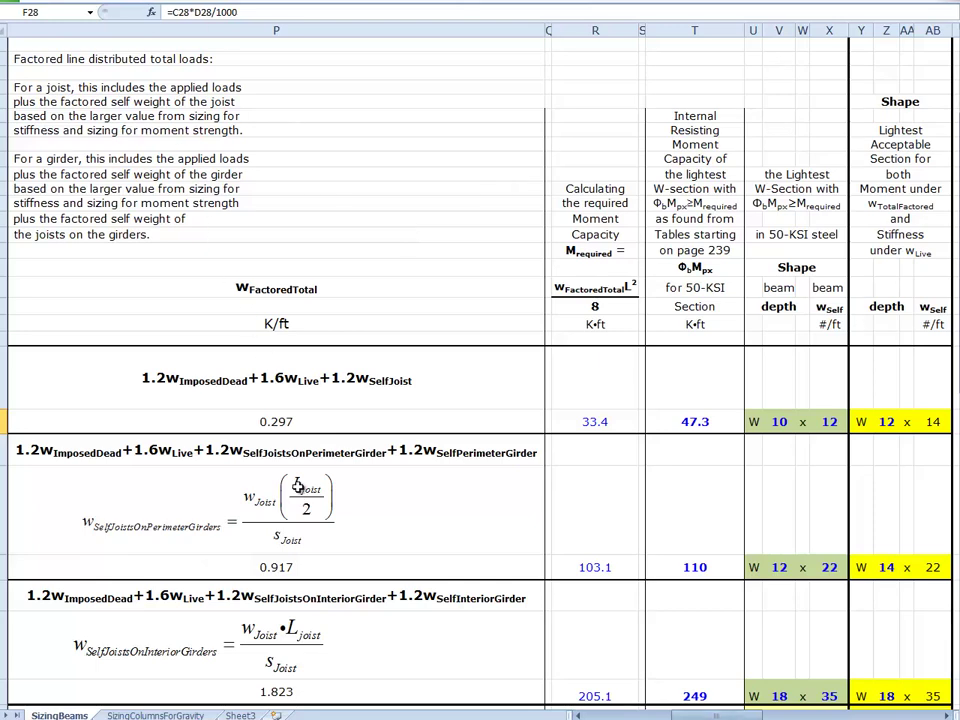
click(281, 423)
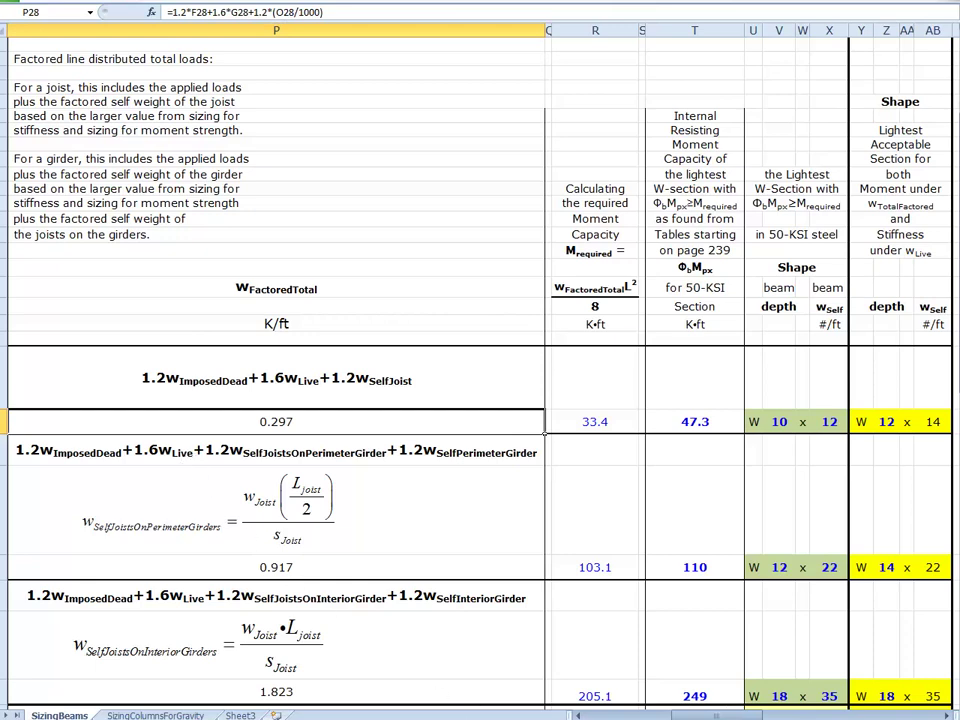
drag(715, 715, 654, 710)
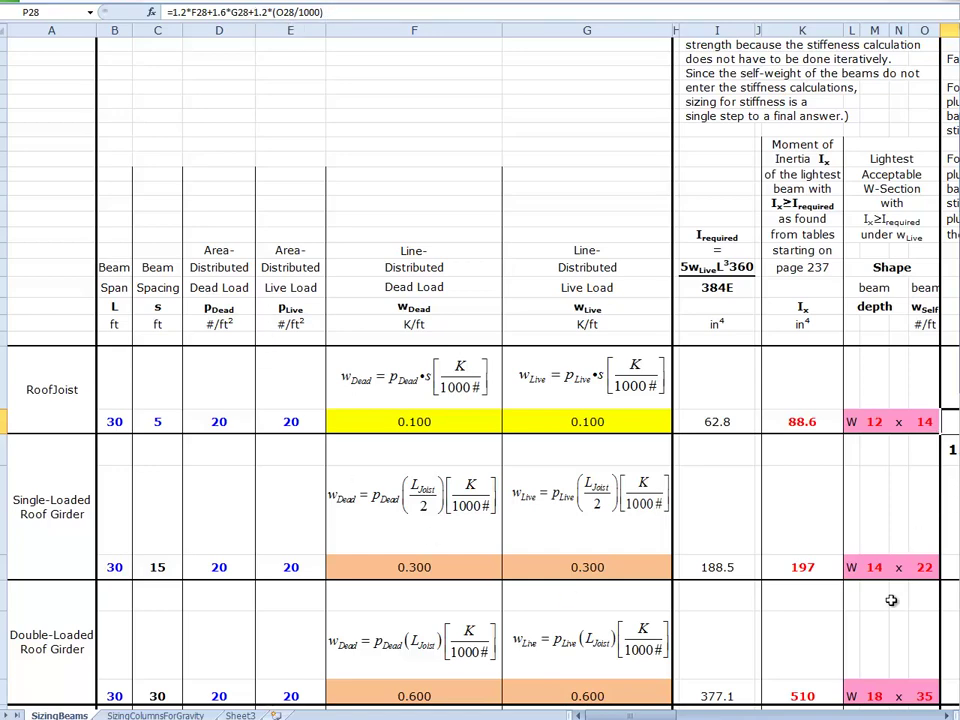
click(852, 716)
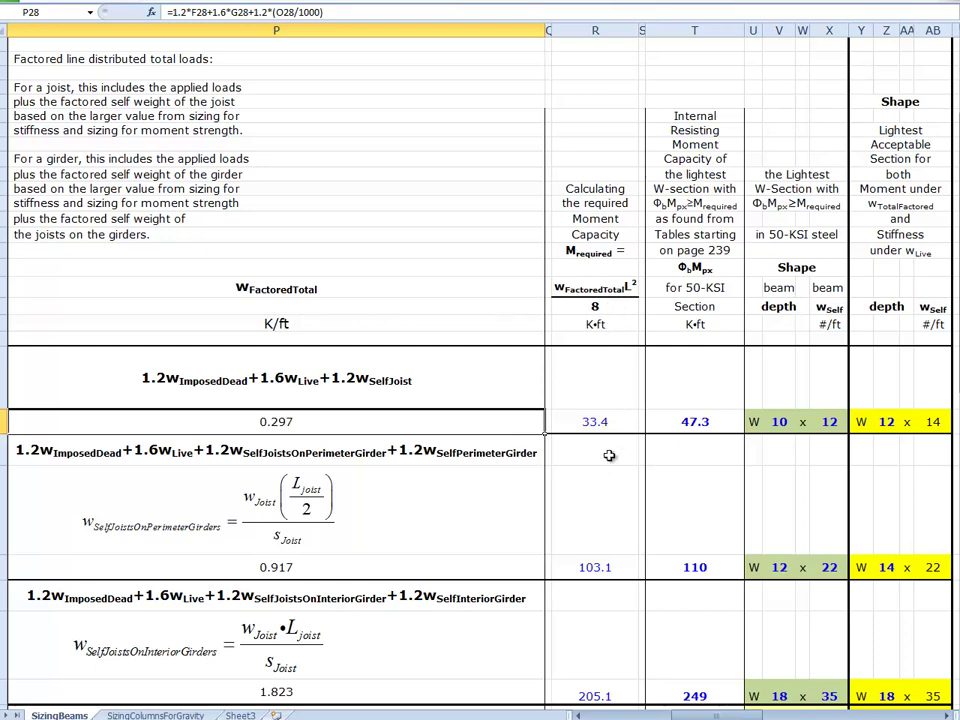
Check the required moment formula in R28 against its units in R25 and the roof joist's span and load inputs
click(602, 422)
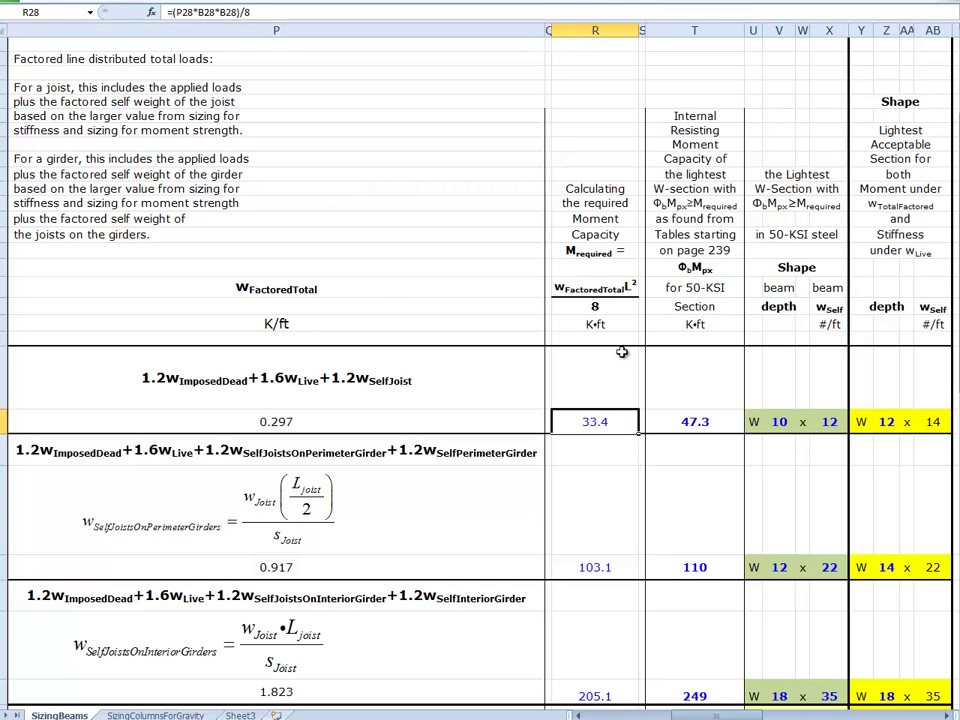
click(610, 323)
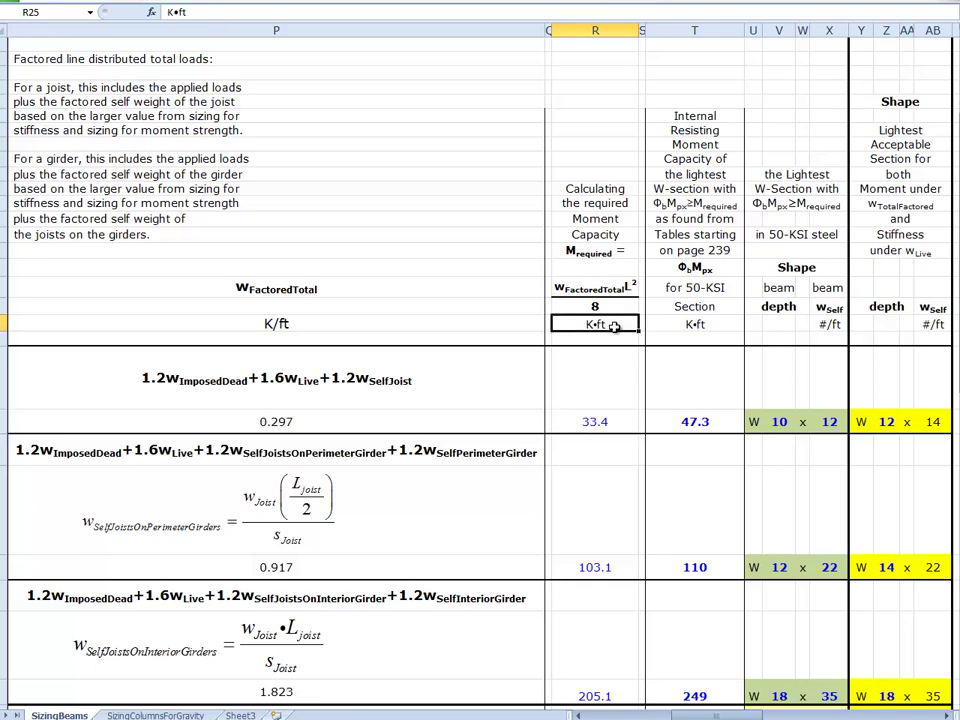
click(606, 422)
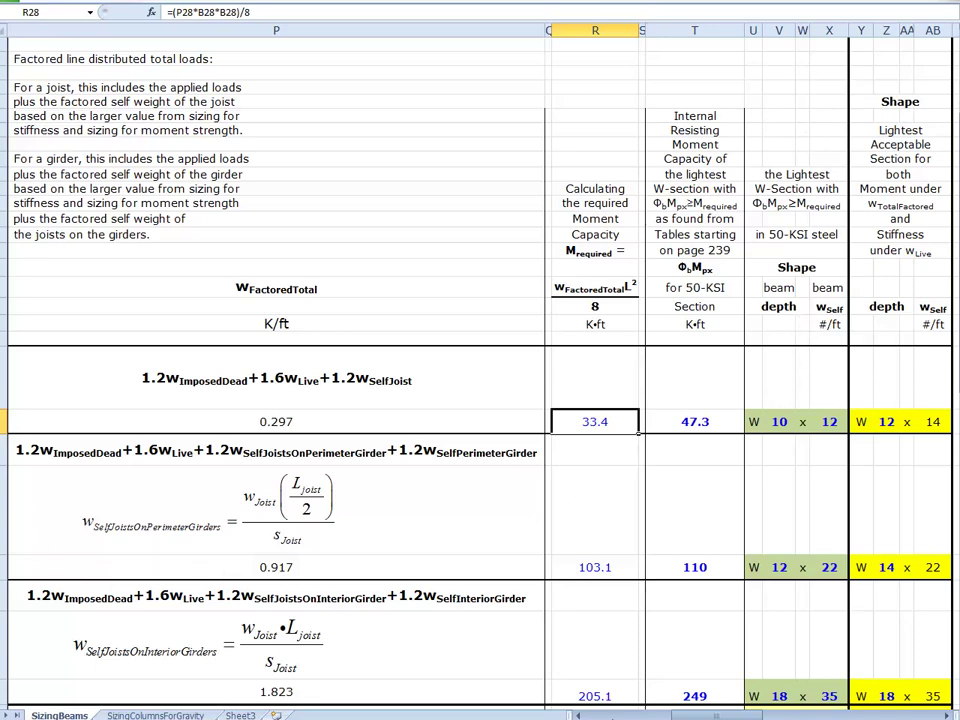
click(590, 715)
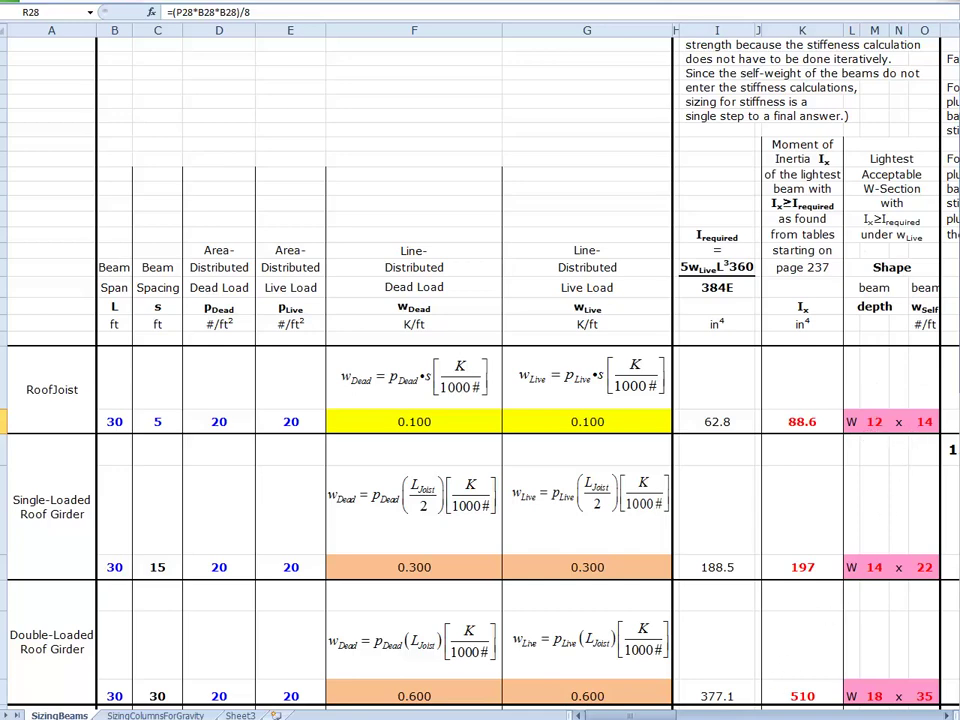
click(735, 716)
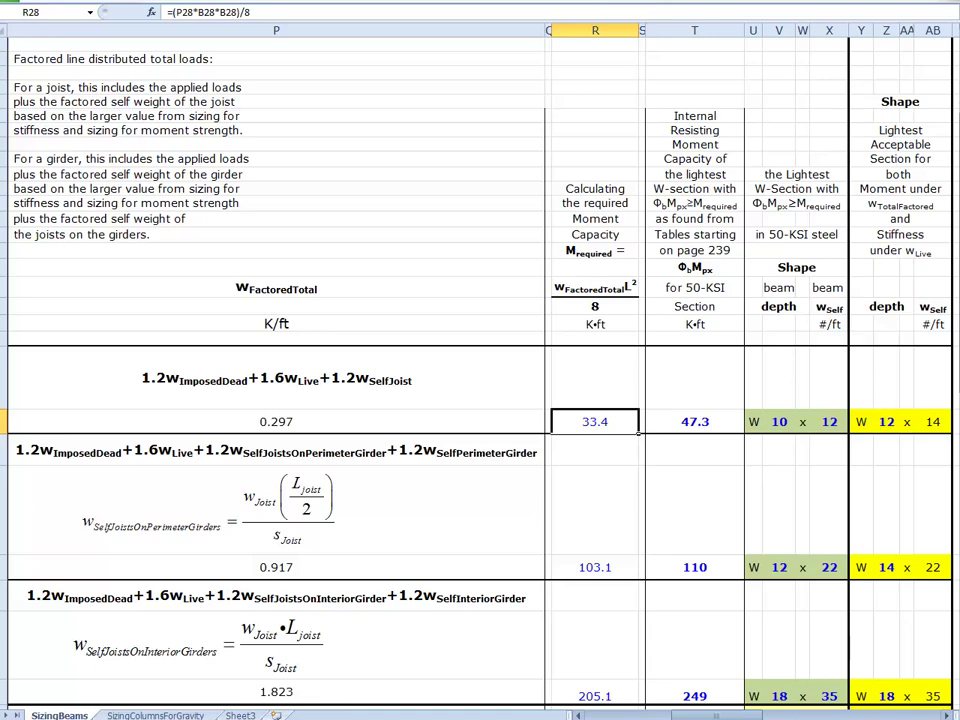
scroll(816, 547, left, 10)
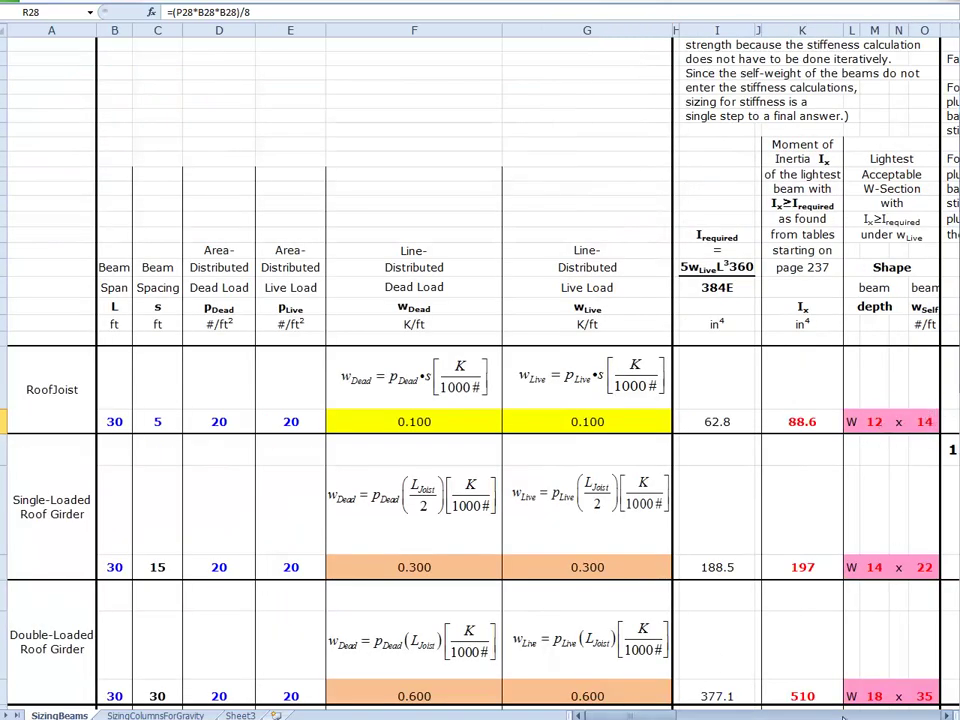
scroll(843, 716, right, 10)
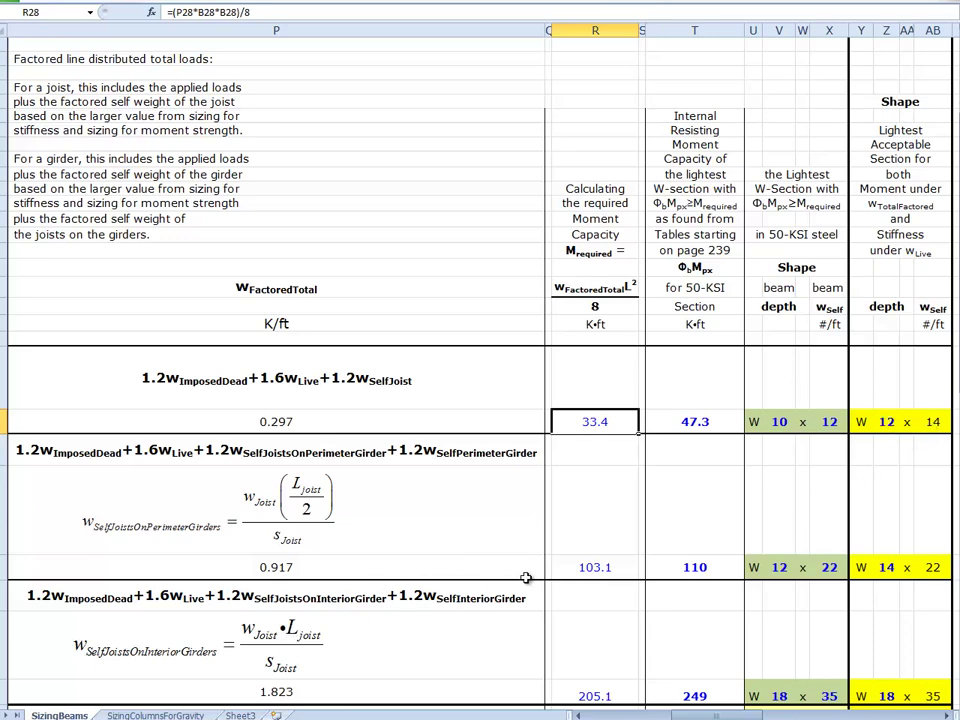
Compare the load expressions in P27 and P29, and examine the single-loaded roof girder's formula in P31 with its source columns
click(268, 568)
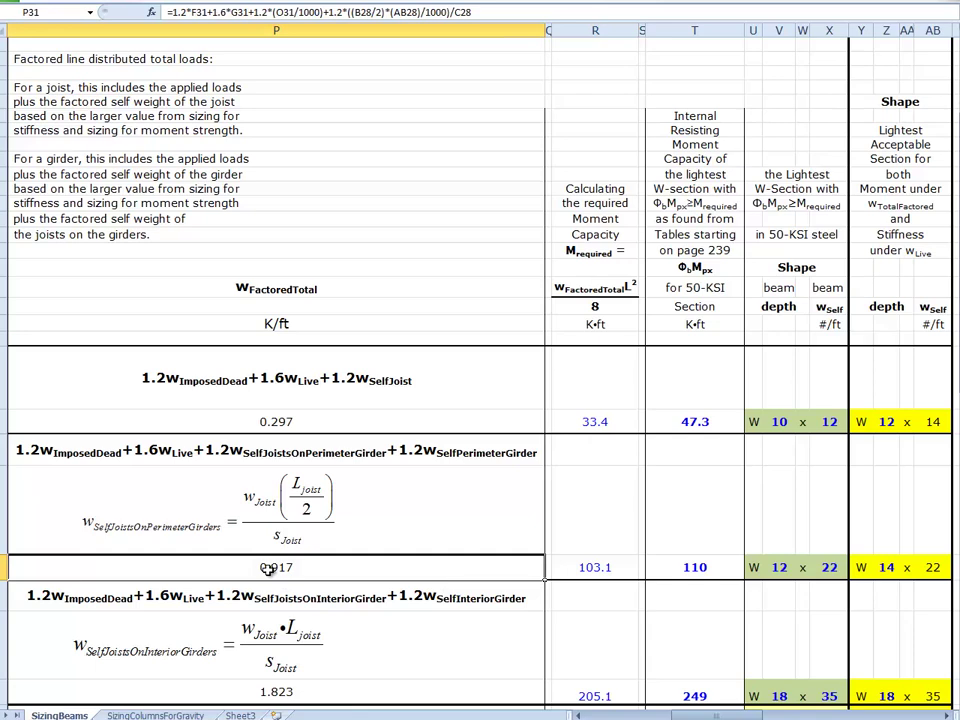
click(263, 460)
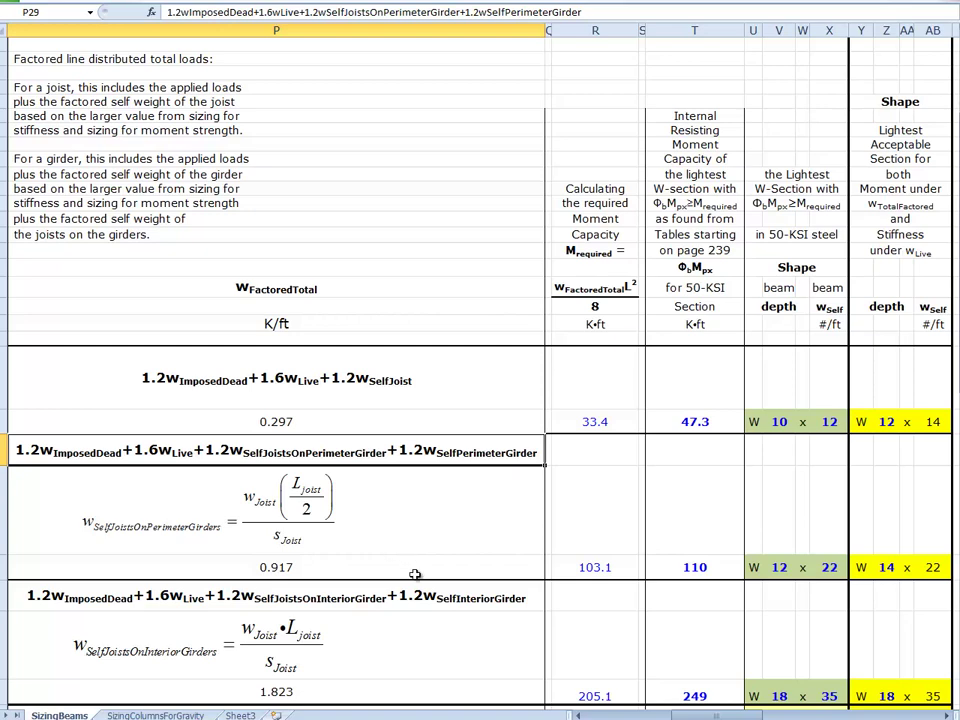
click(390, 396)
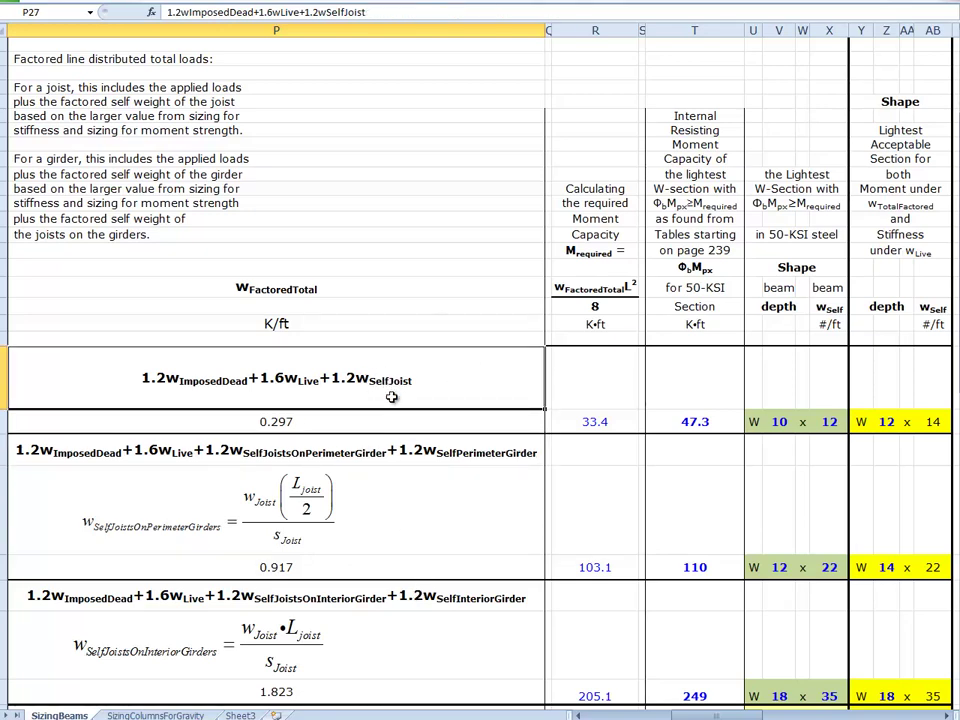
click(203, 452)
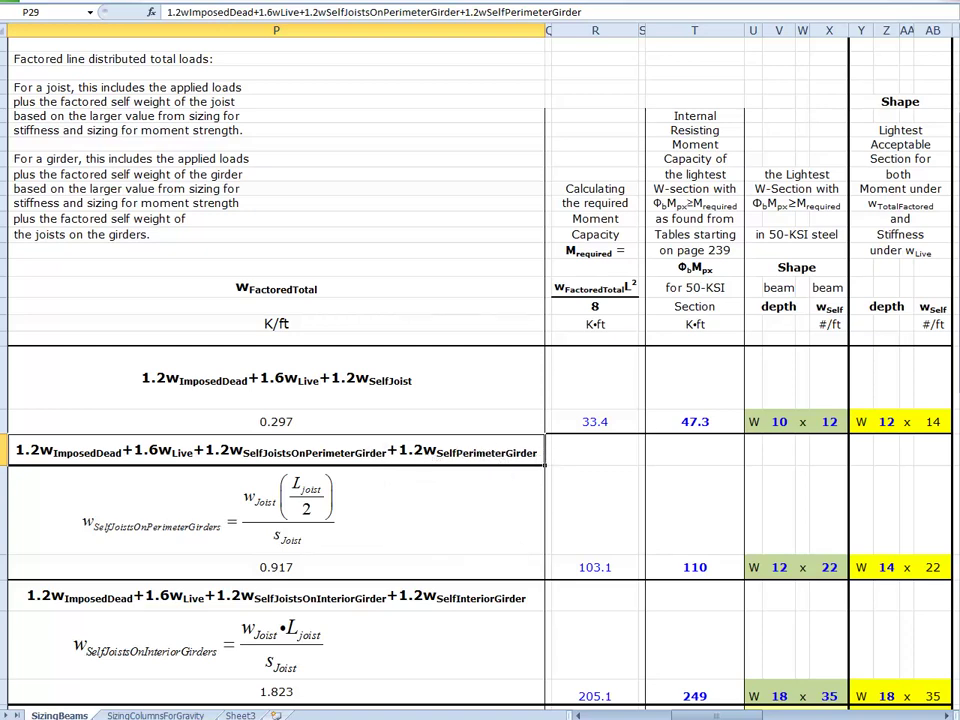
click(655, 715)
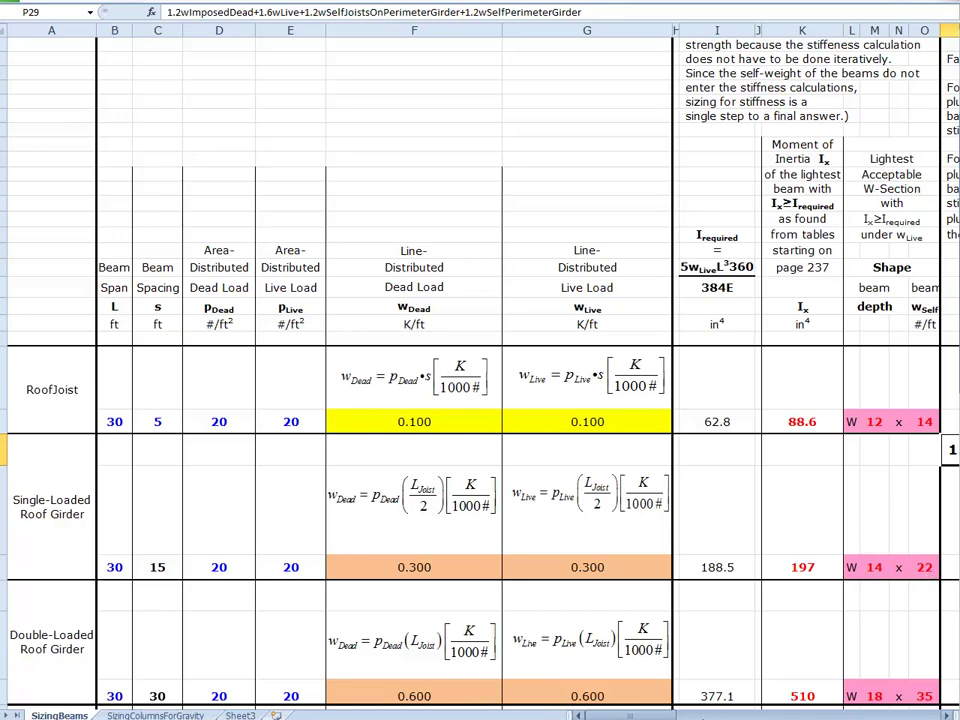
click(705, 715)
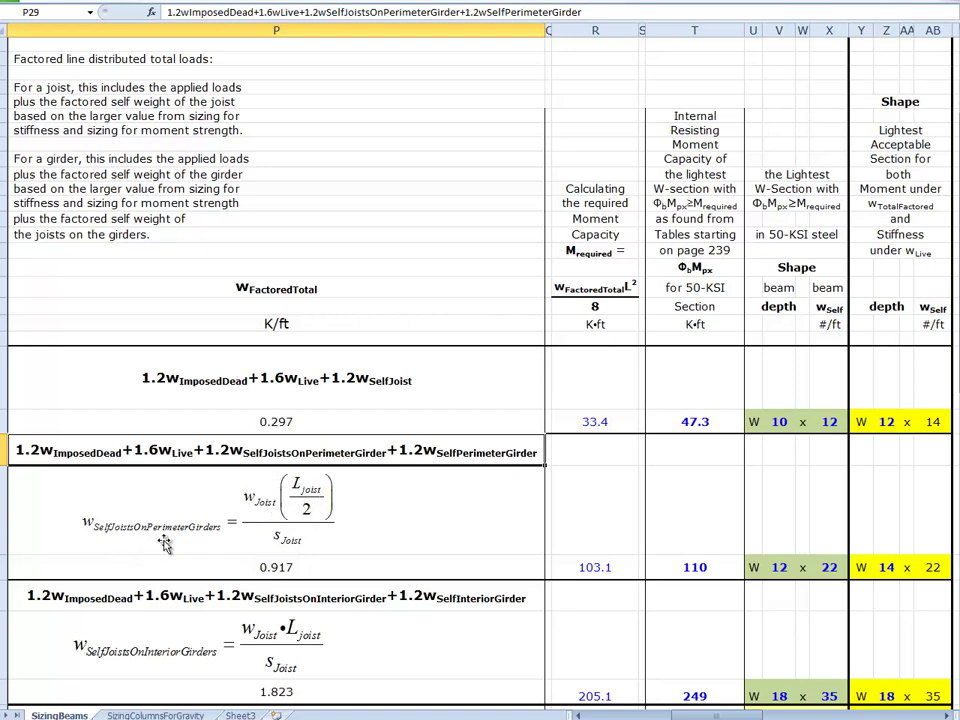
click(306, 570)
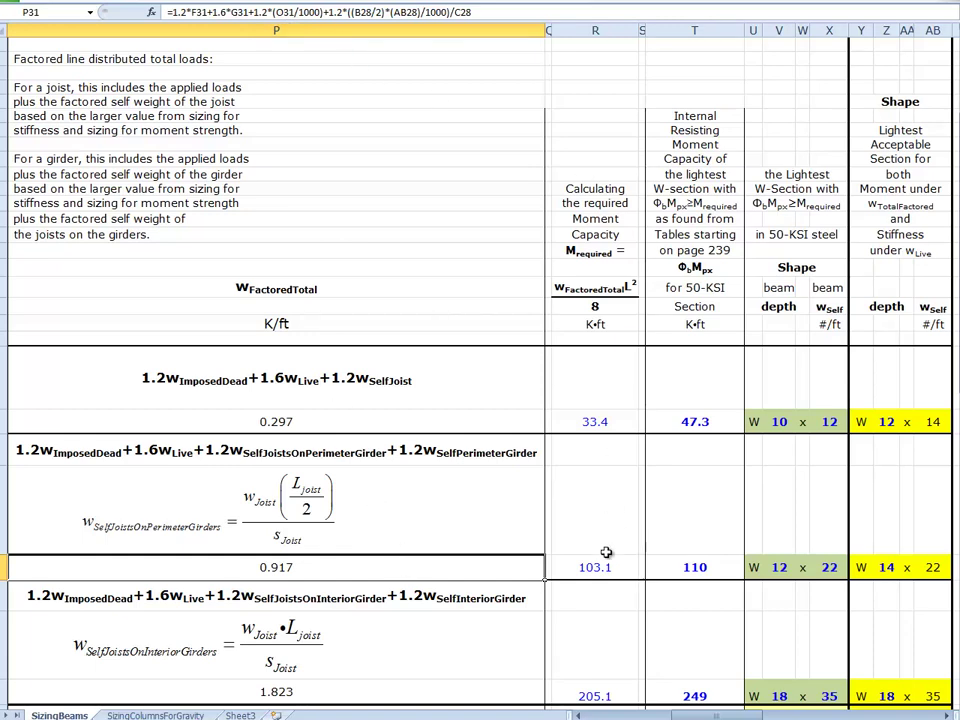
scroll(660, 716, left, 5)
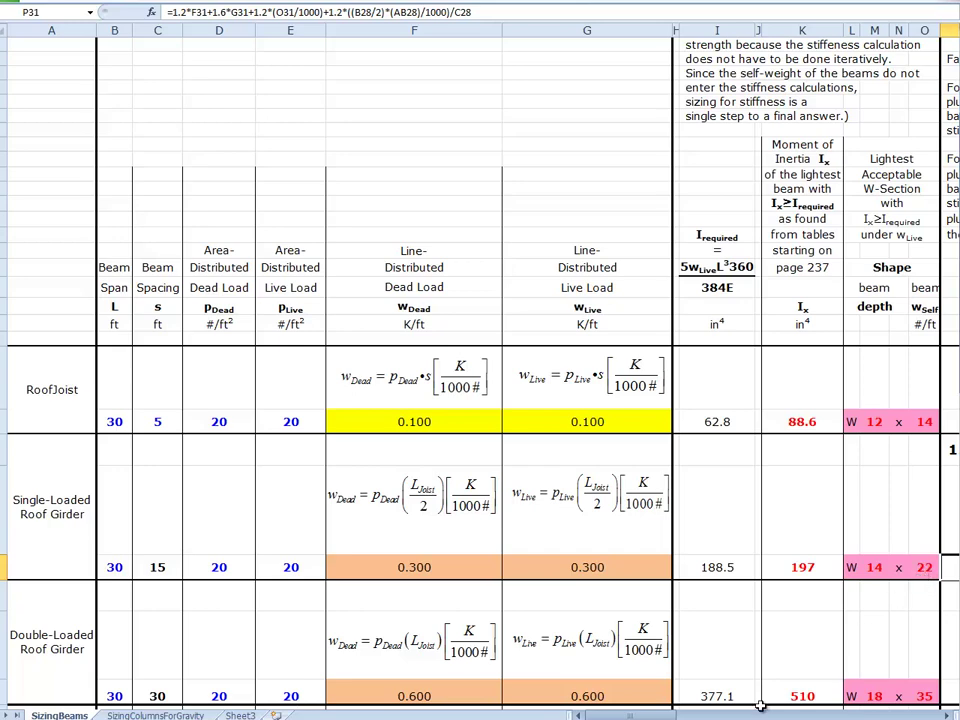
scroll(533, 537, right, 5)
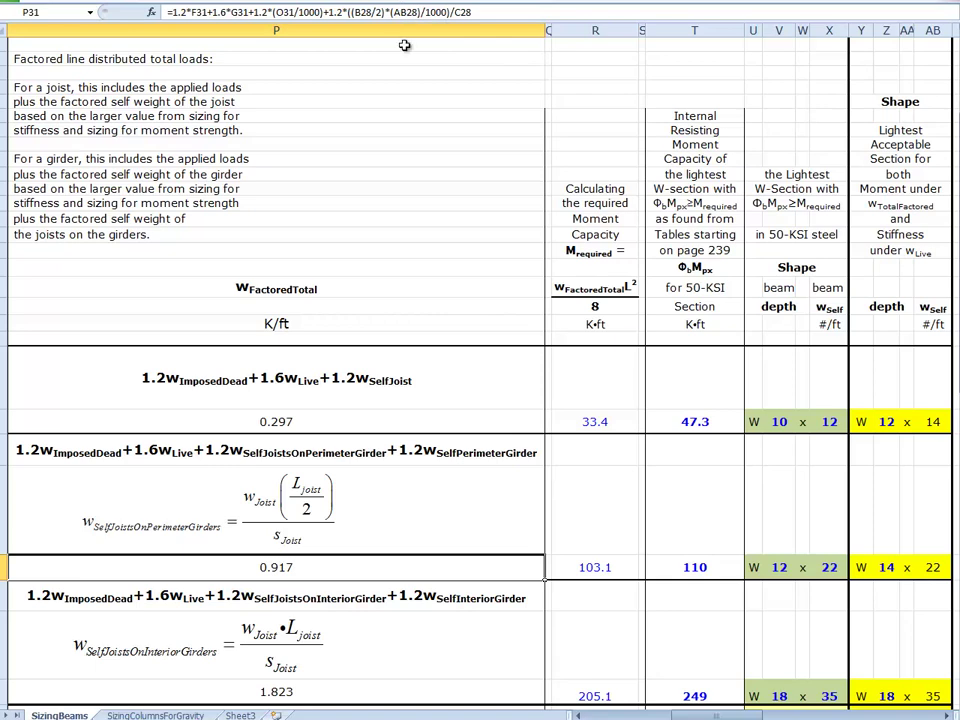
Point the joist self-weight term of the single-loaded roof girder's factored load formula in P31 to O28, and check it against AB28
double_click(402, 12)
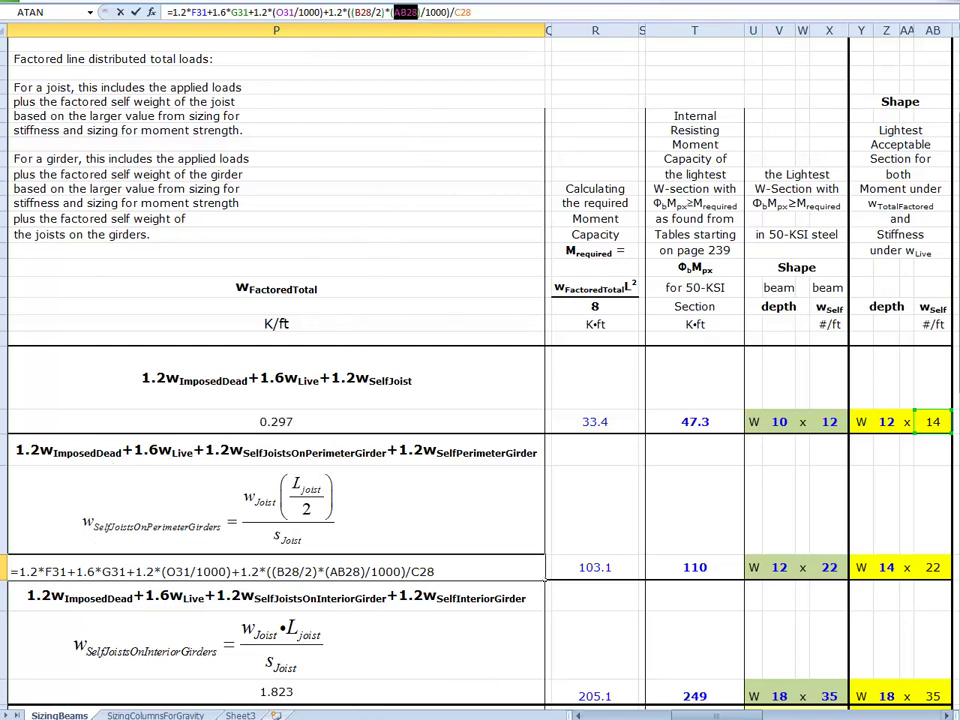
click(600, 715)
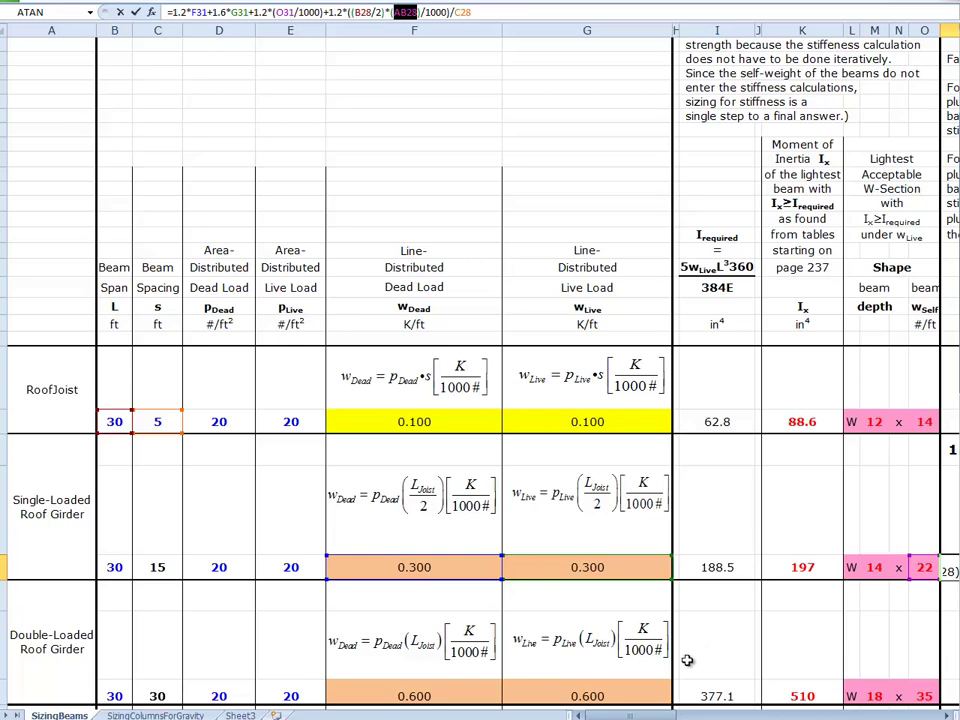
key(ctrl+BackSpace)
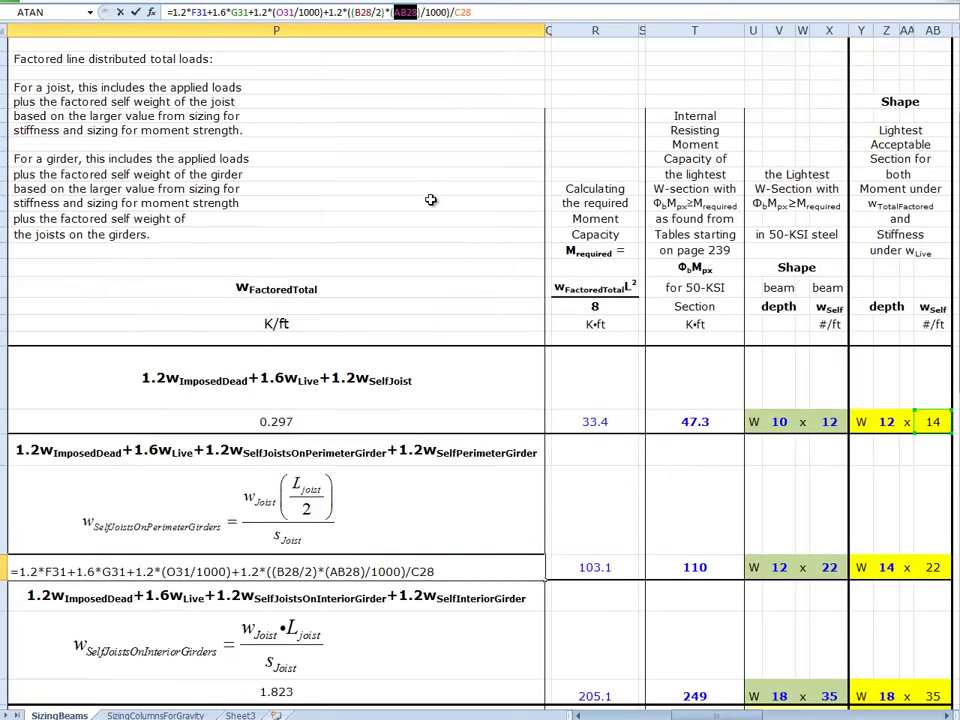
text(O2)
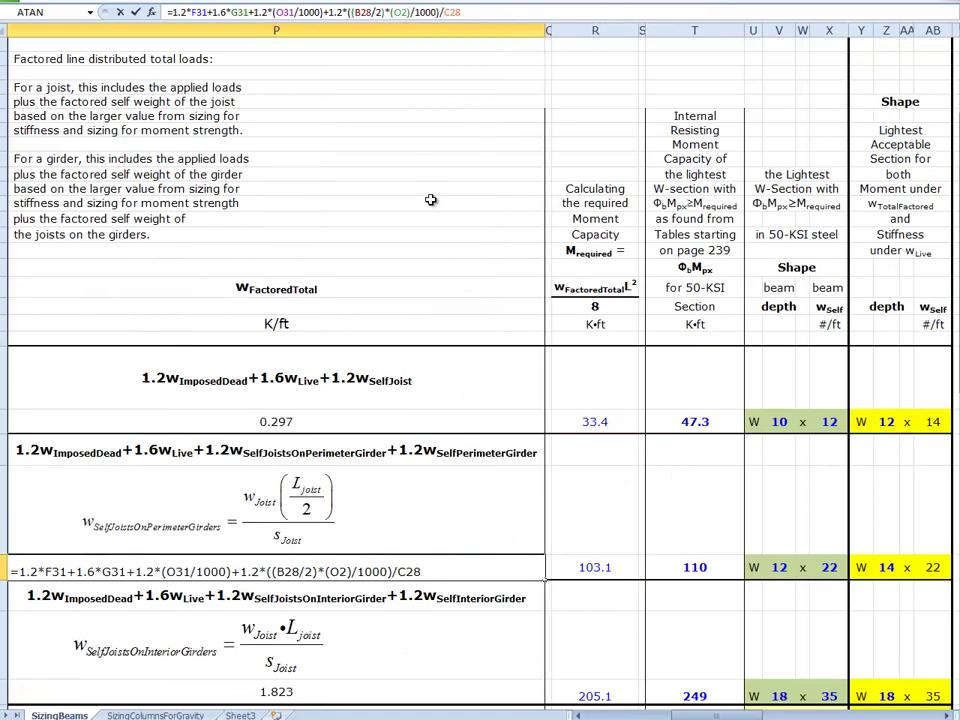
click(374, 130)
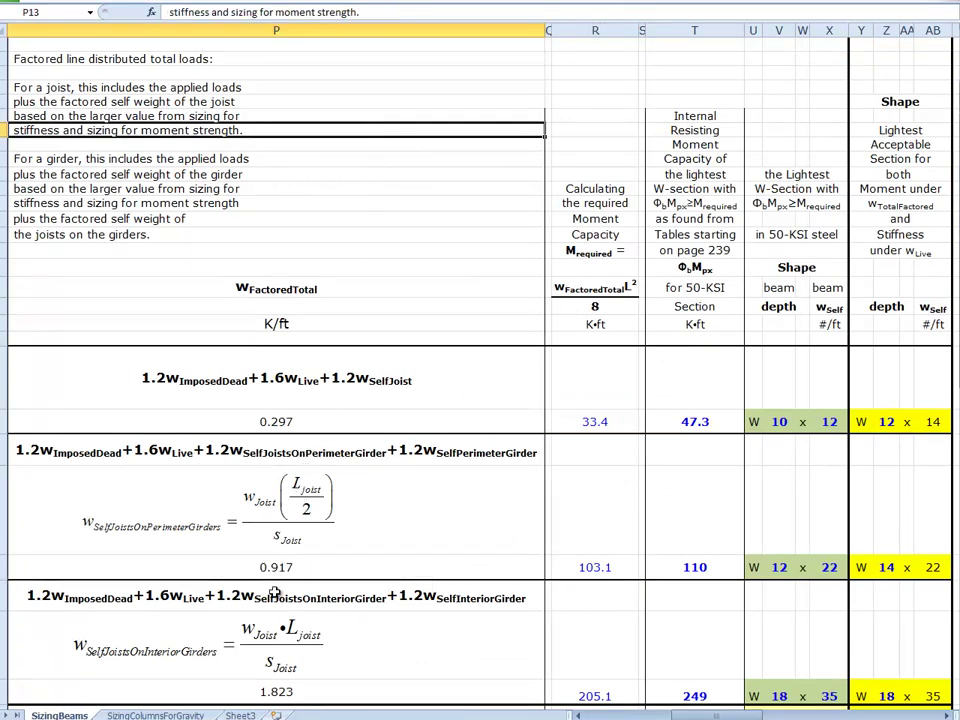
click(287, 562)
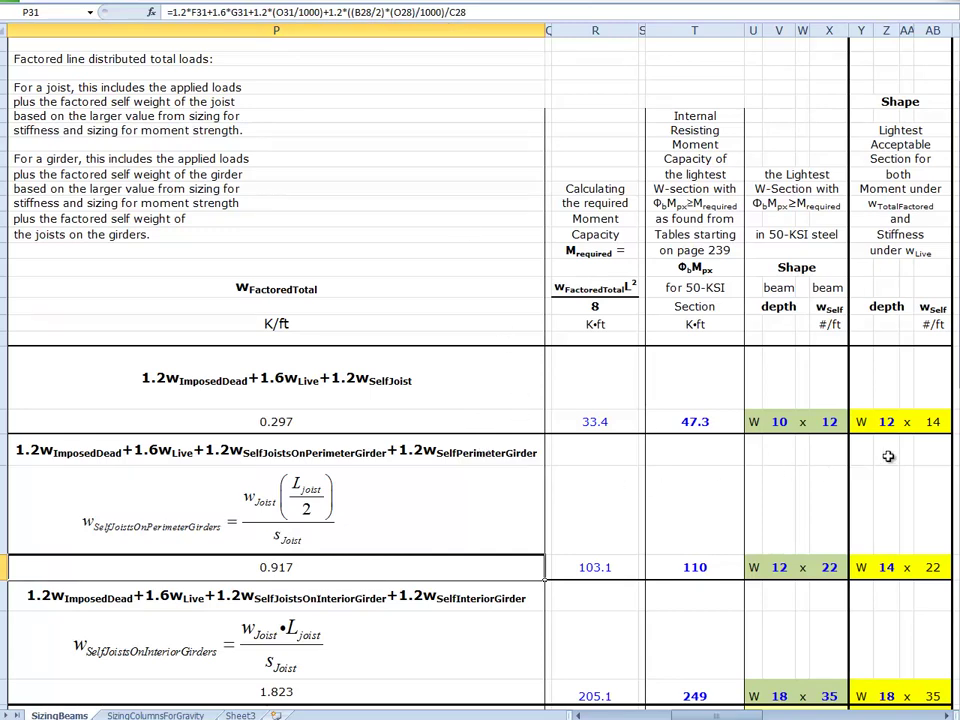
click(928, 423)
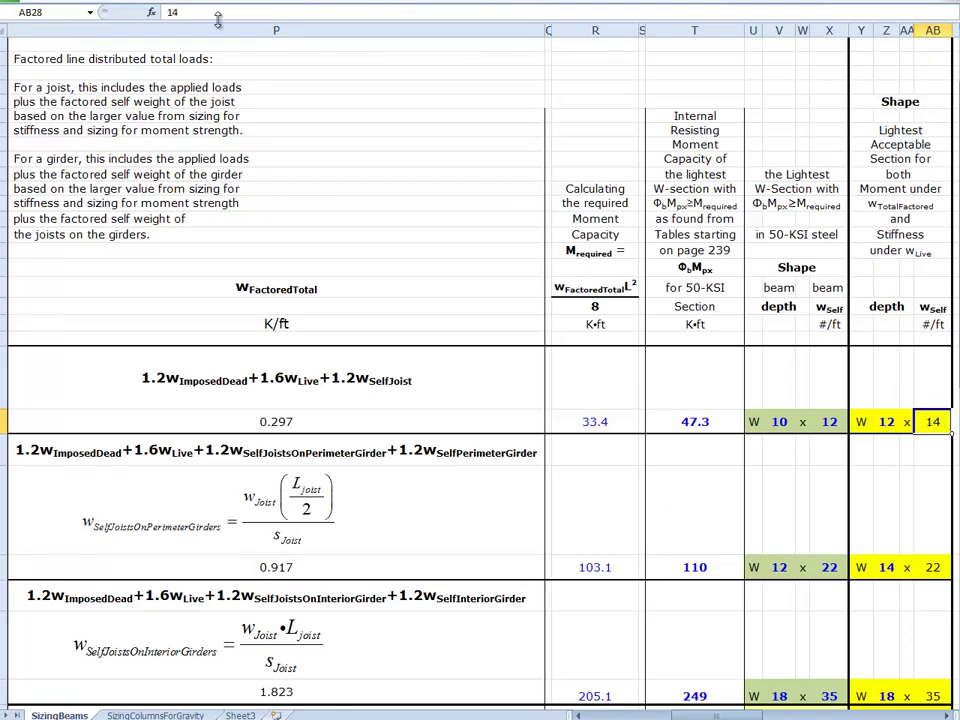
click(144, 566)
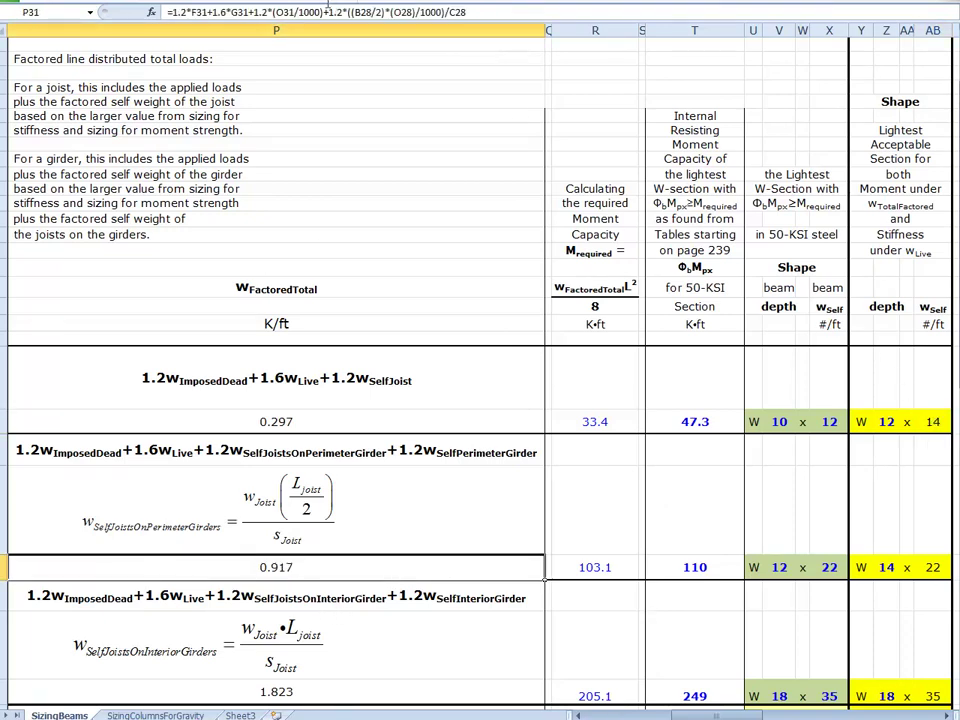
Try replacing the B28 reference with AB28 in the joist self-weight term of P31's factored load formula, and check P28's formula
click(357, 12)
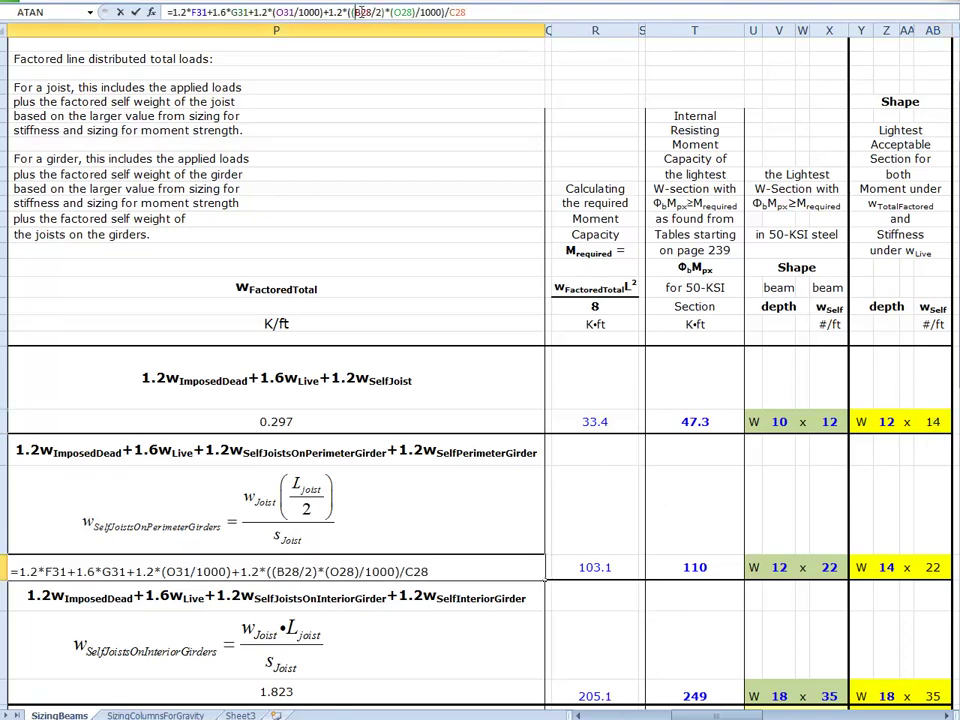
text(A)
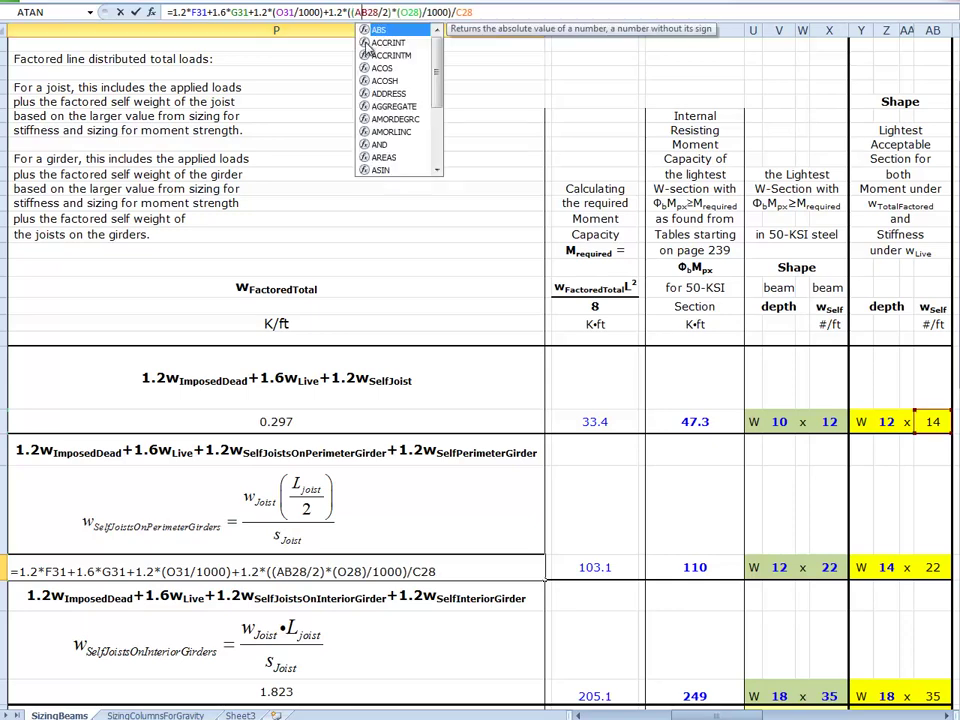
click(390, 263)
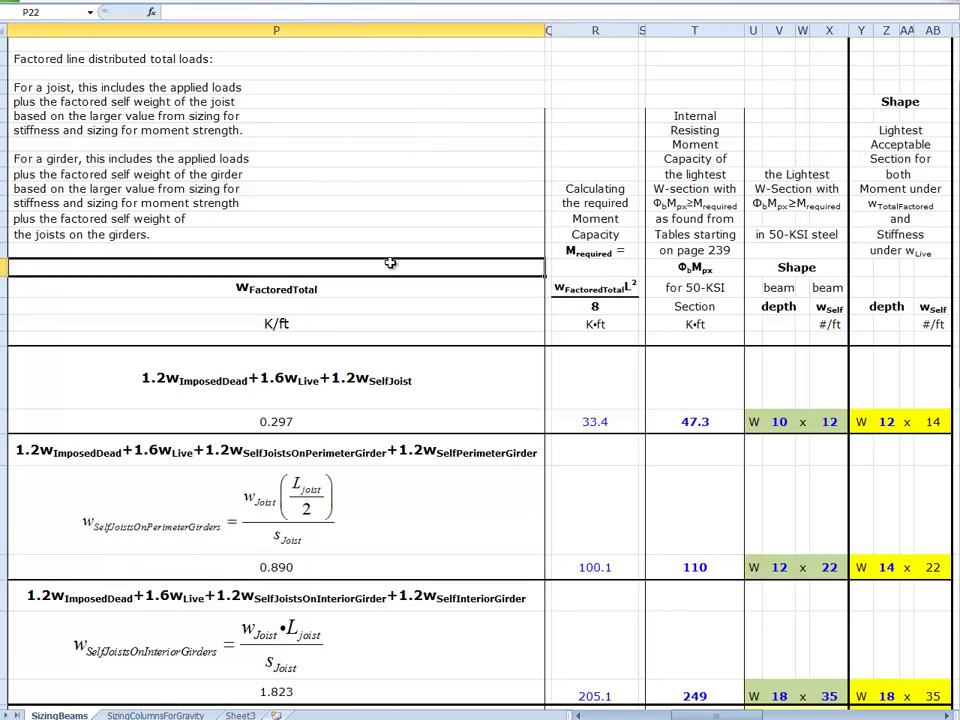
click(312, 420)
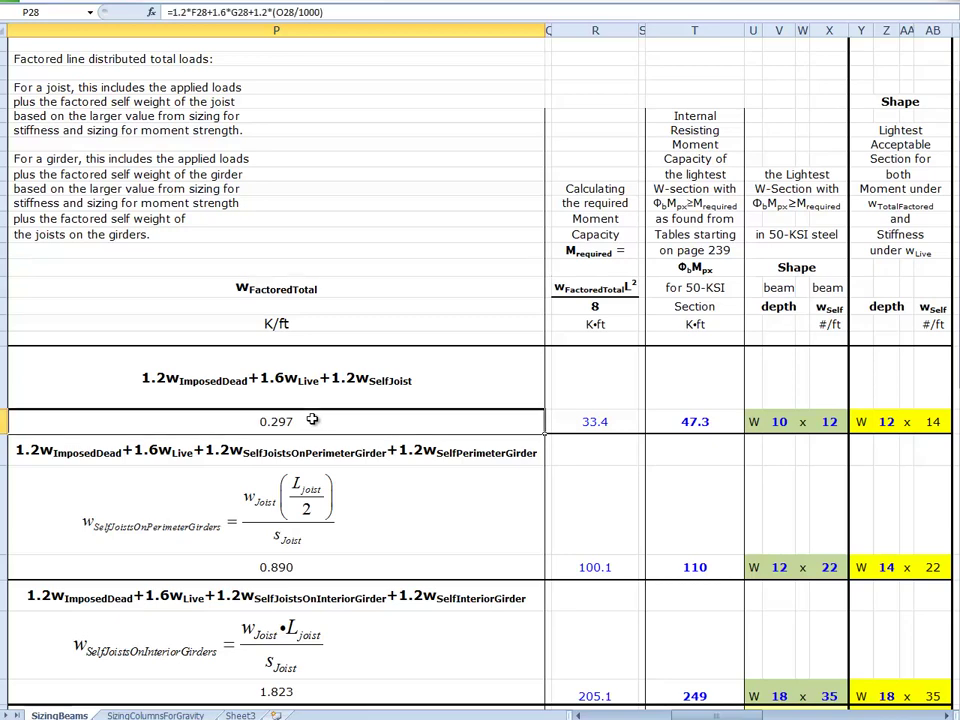
Restore the joist span reference to B28 in P31's formula and point its joist self-weight factor to AB28 instead of O28
click(304, 567)
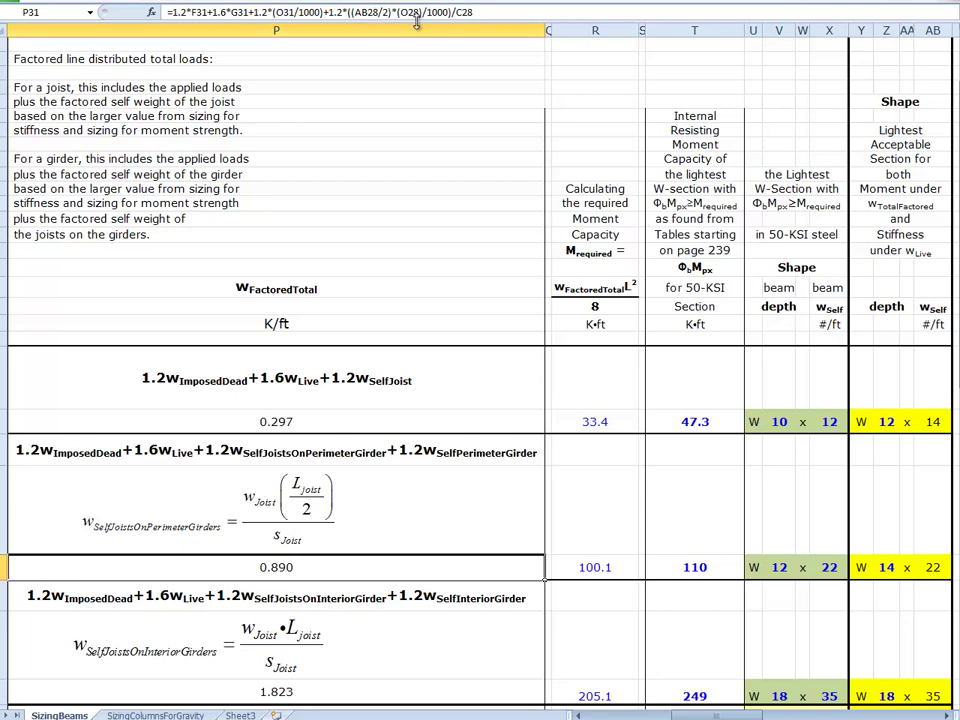
click(363, 12)
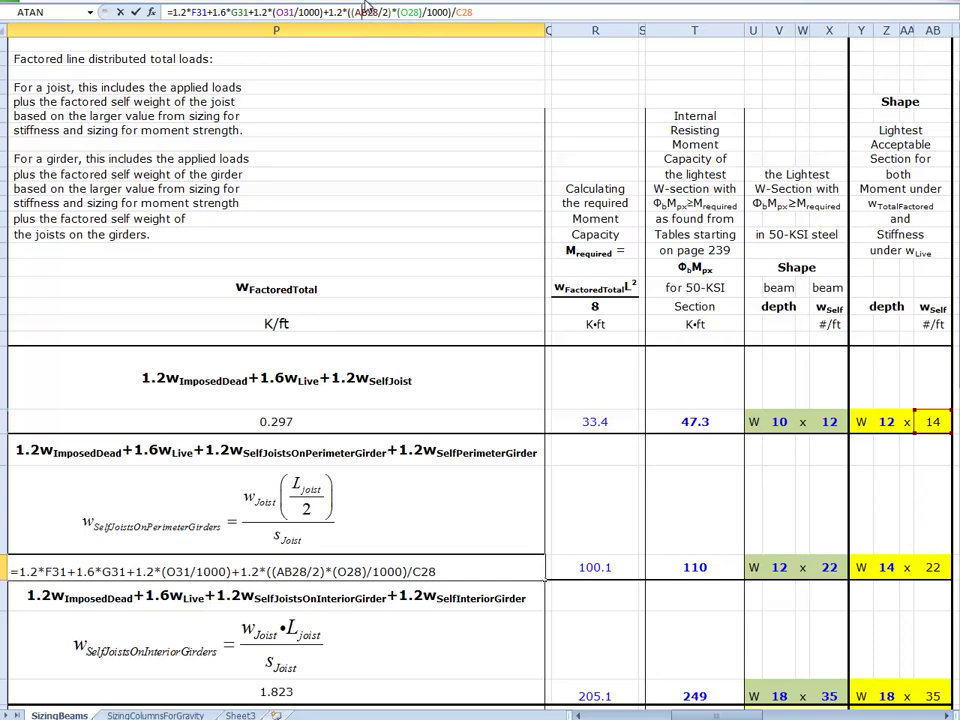
key(BackSpace)
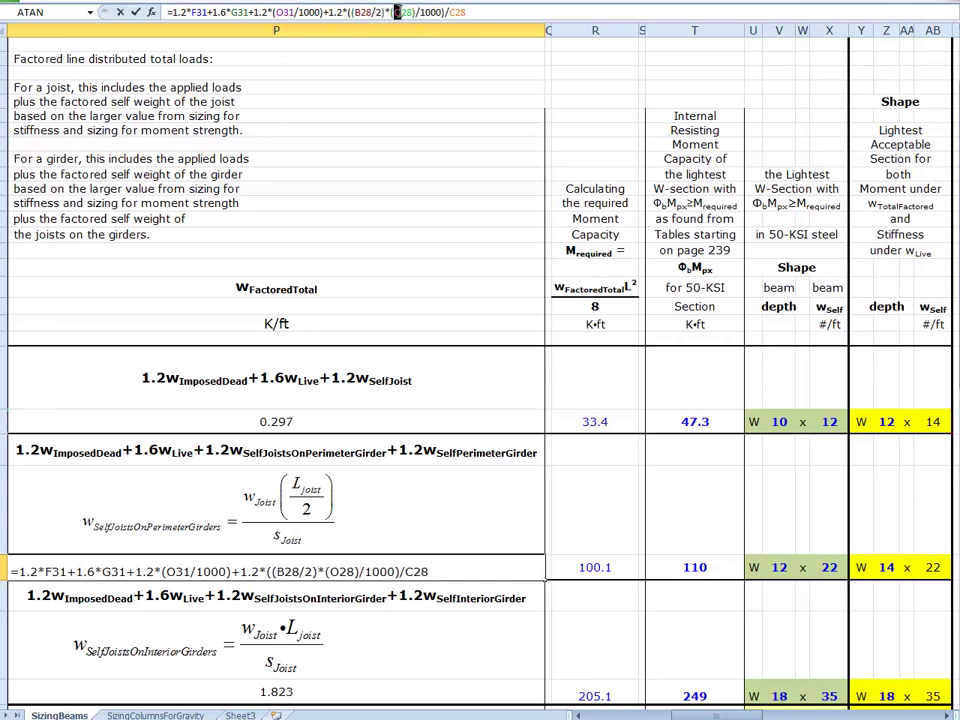
text(AB)
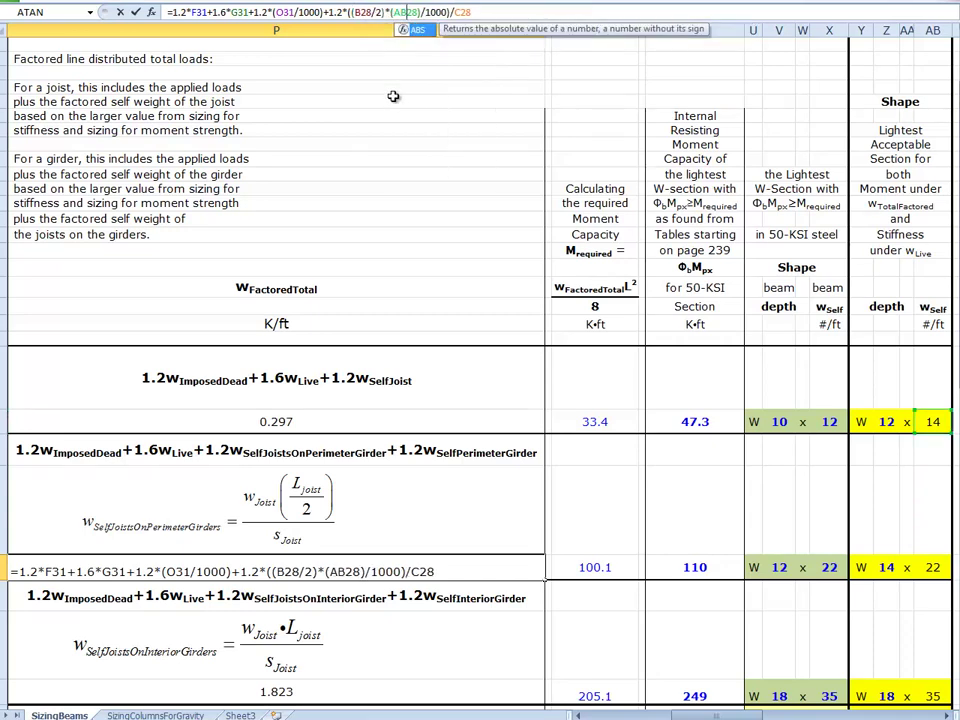
click(384, 86)
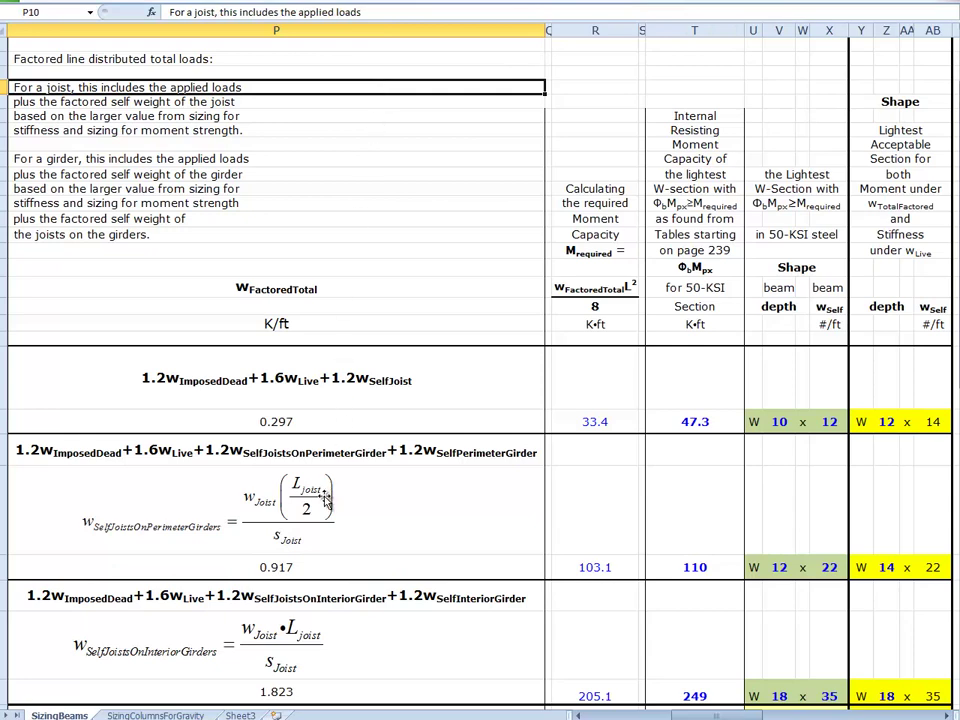
Check the single-loaded roof girder's factored load formula in P31 against the joist spacing in C28
click(289, 569)
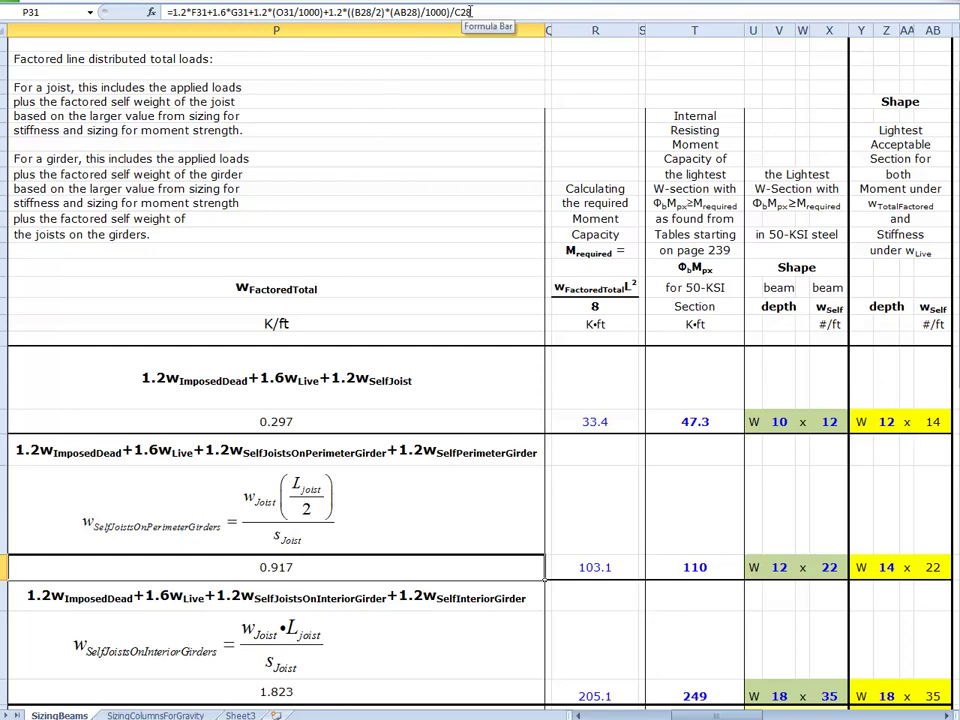
click(590, 714)
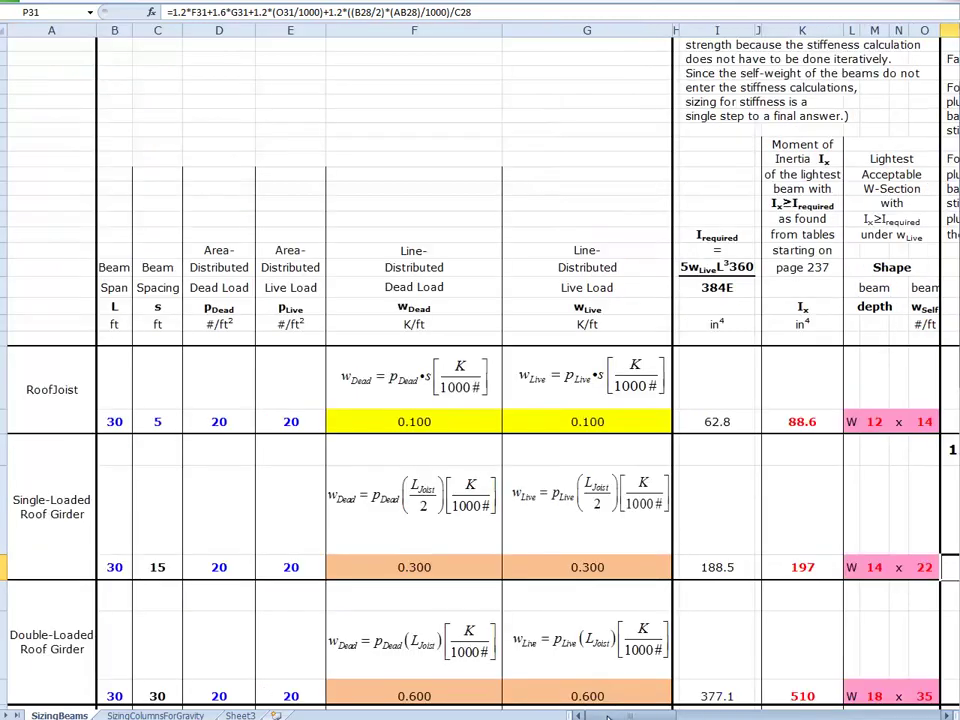
click(163, 420)
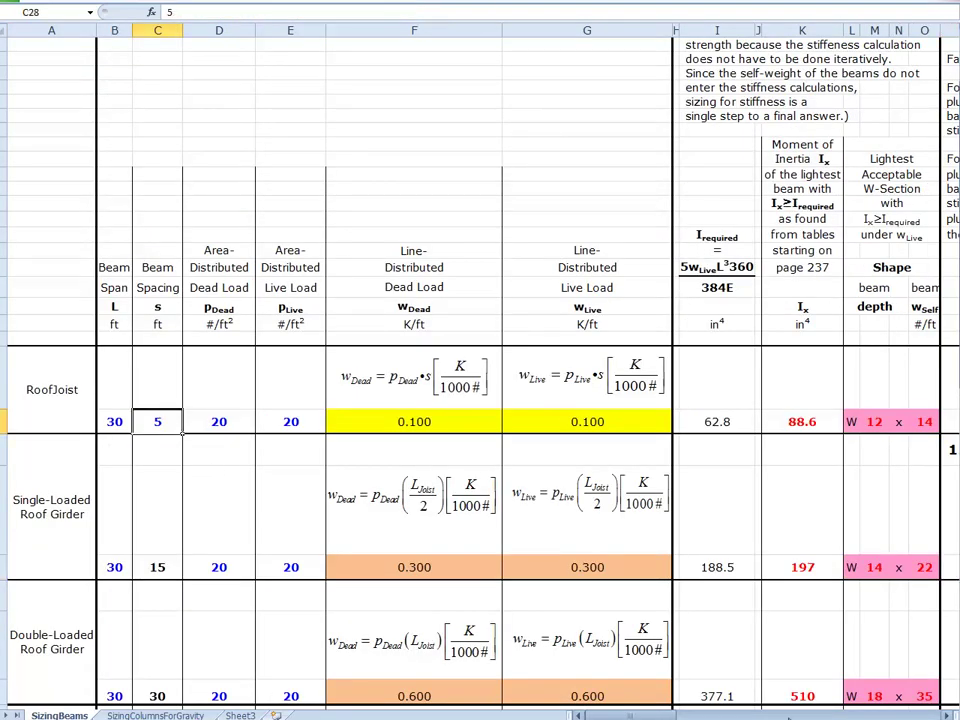
click(790, 716)
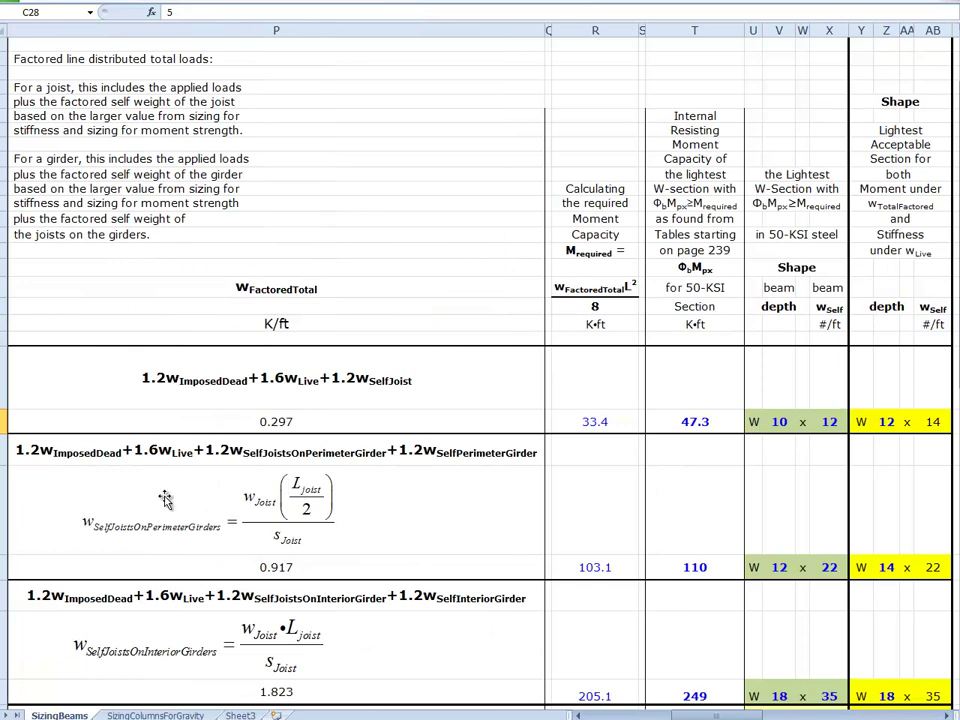
click(306, 572)
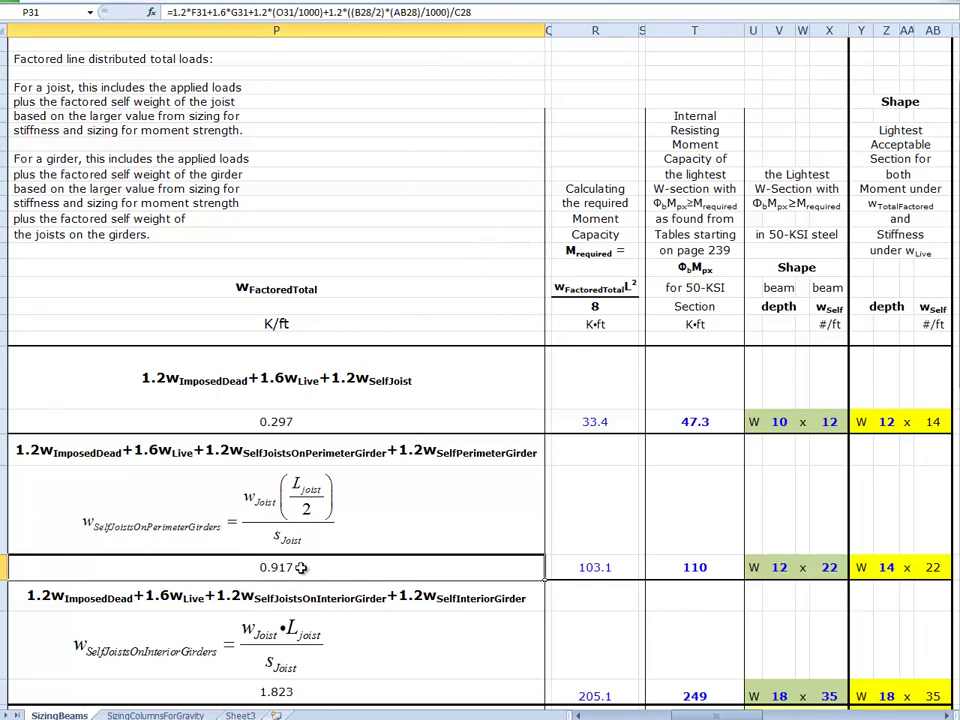
Examine the required moment formula in R31 and compare the girder's section with the W-Shapes Selection by Zx table and its stiffness sizing
click(600, 568)
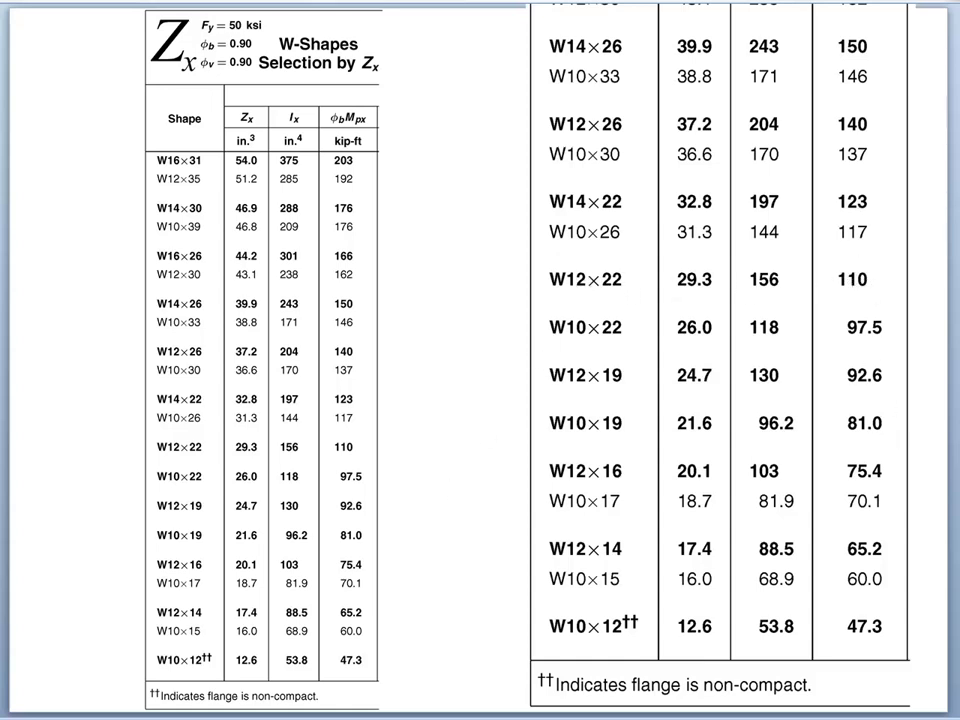
key(alt+Tab)
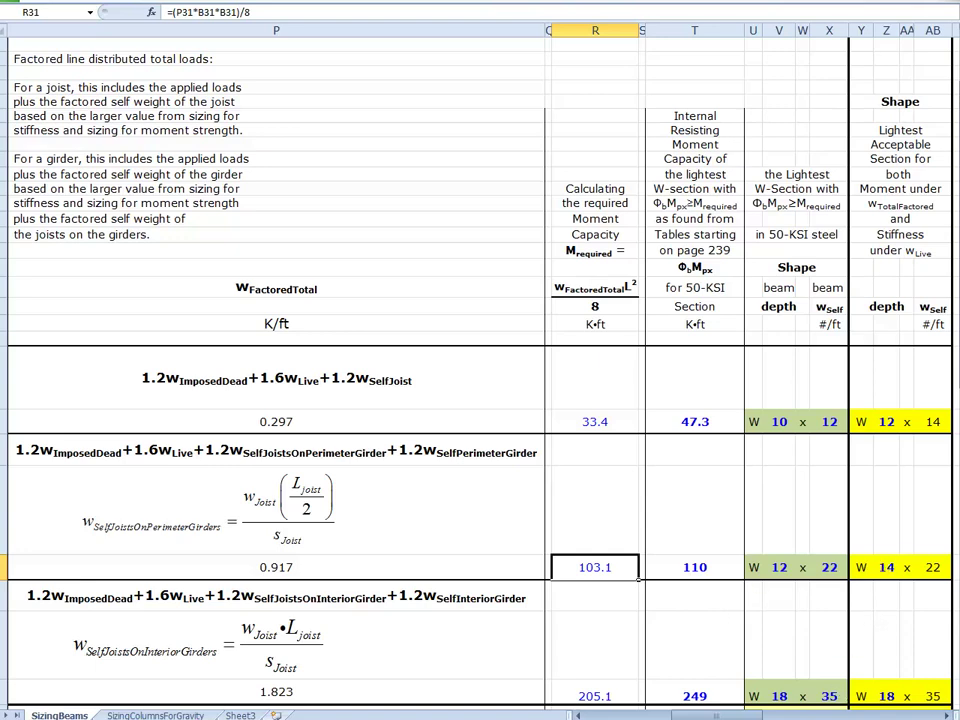
scroll(718, 690, left, 5)
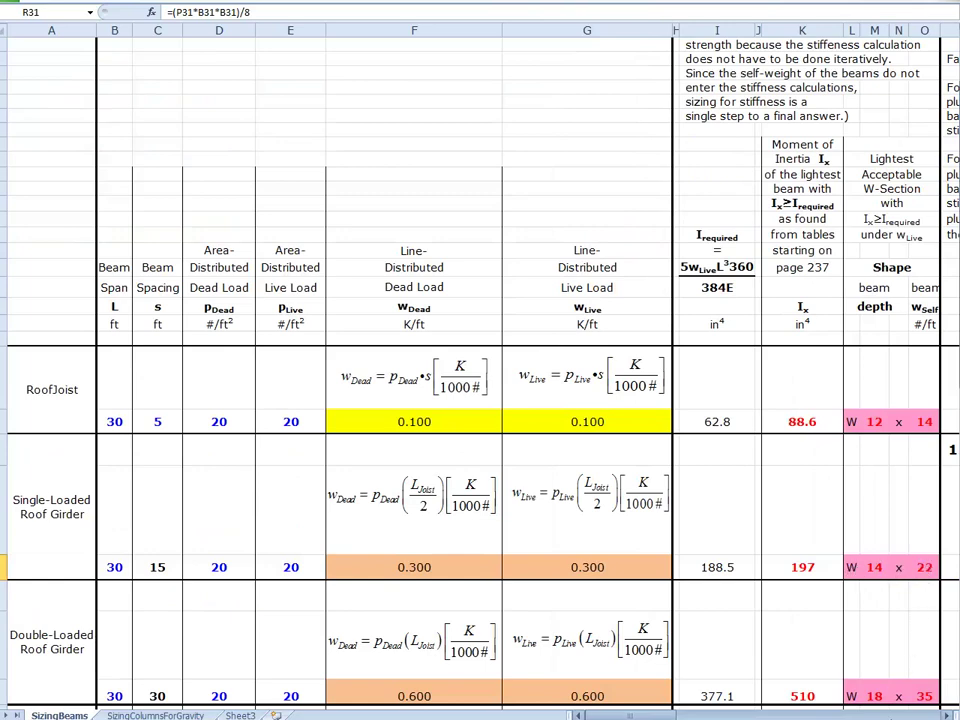
scroll(767, 567, right, 5)
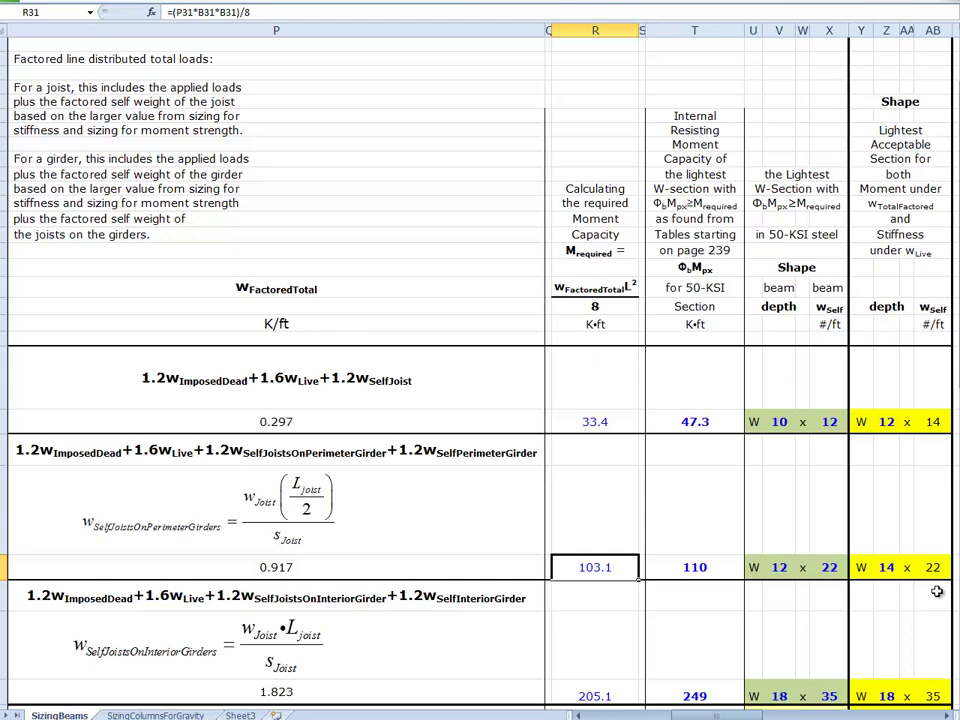
Examine the double-loaded roof girder's factored load formula in P34, tracing its joist self-weight term and the girder self-weight in O34
click(286, 694)
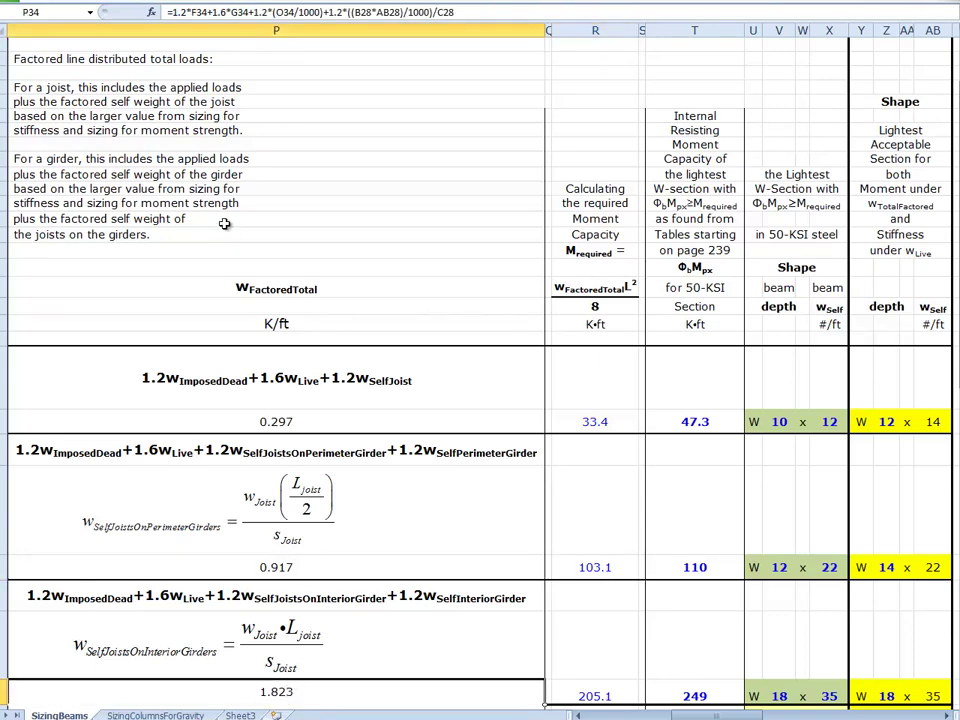
drag(329, 12, 456, 18)
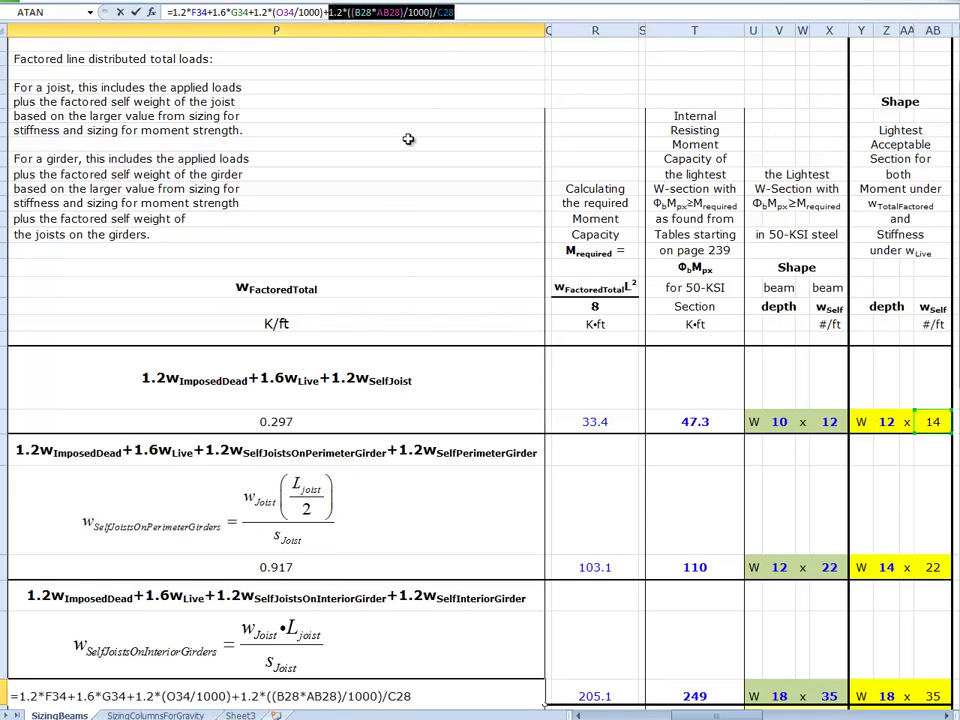
click(387, 11)
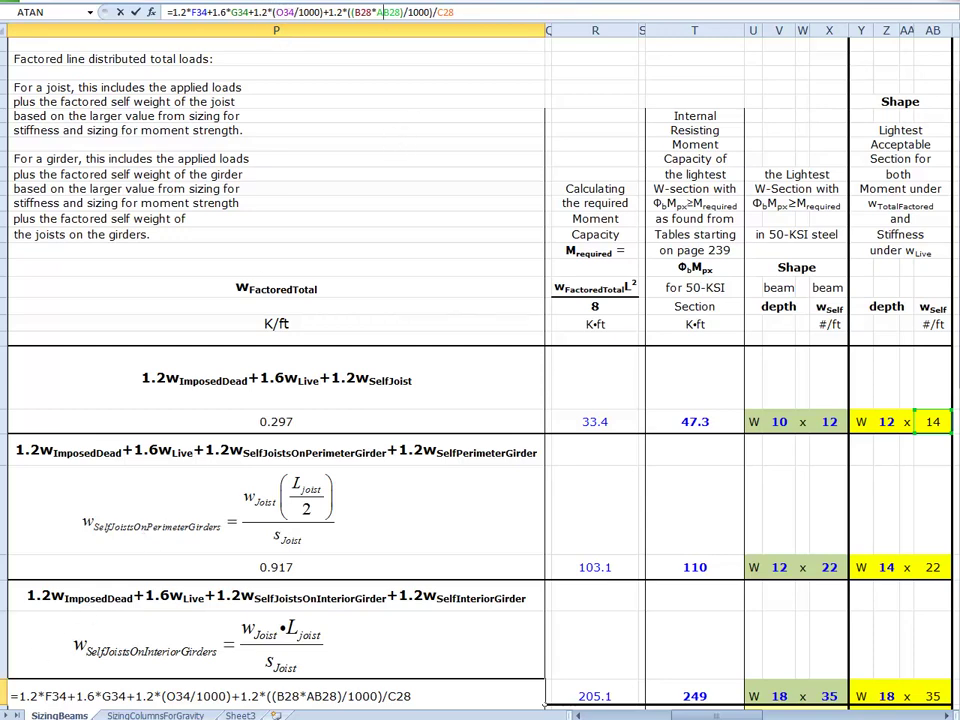
scroll(480, 525, left, 5)
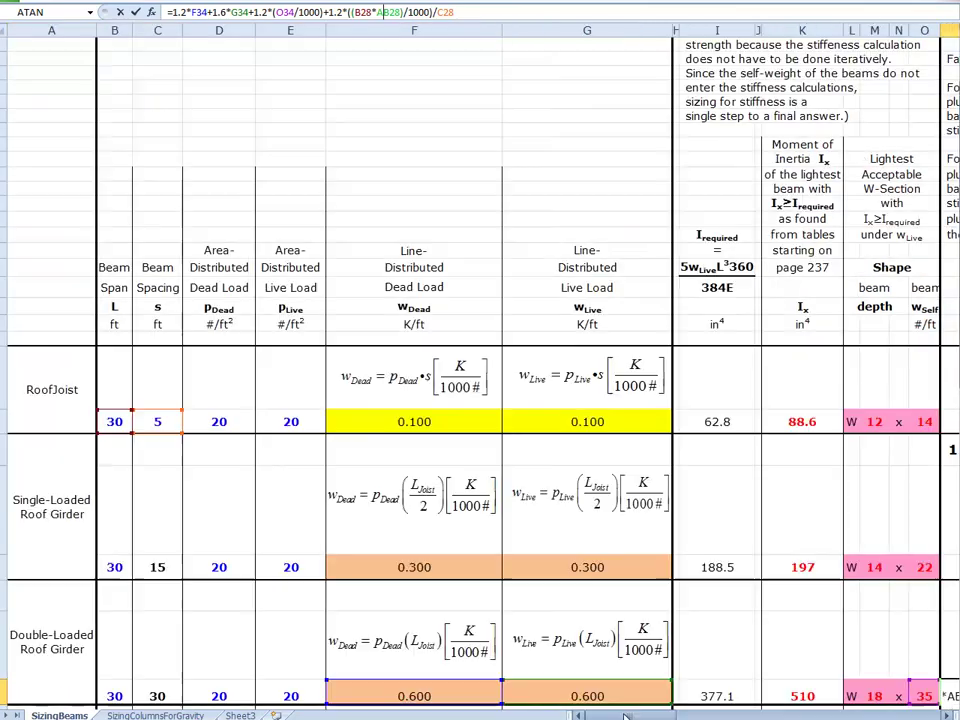
key(Escape)
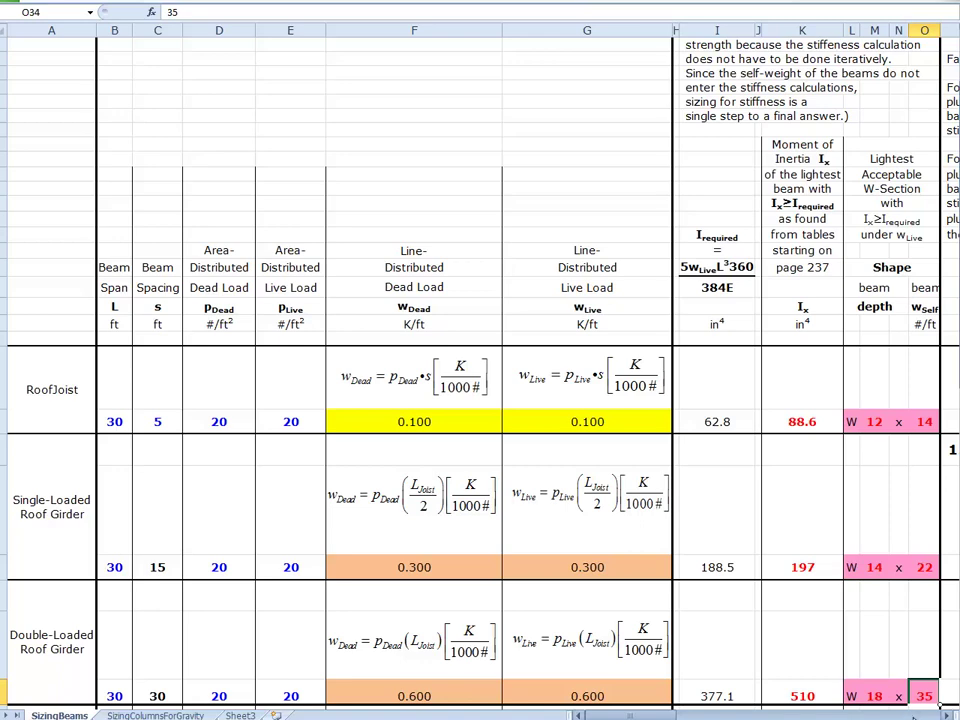
click(913, 716)
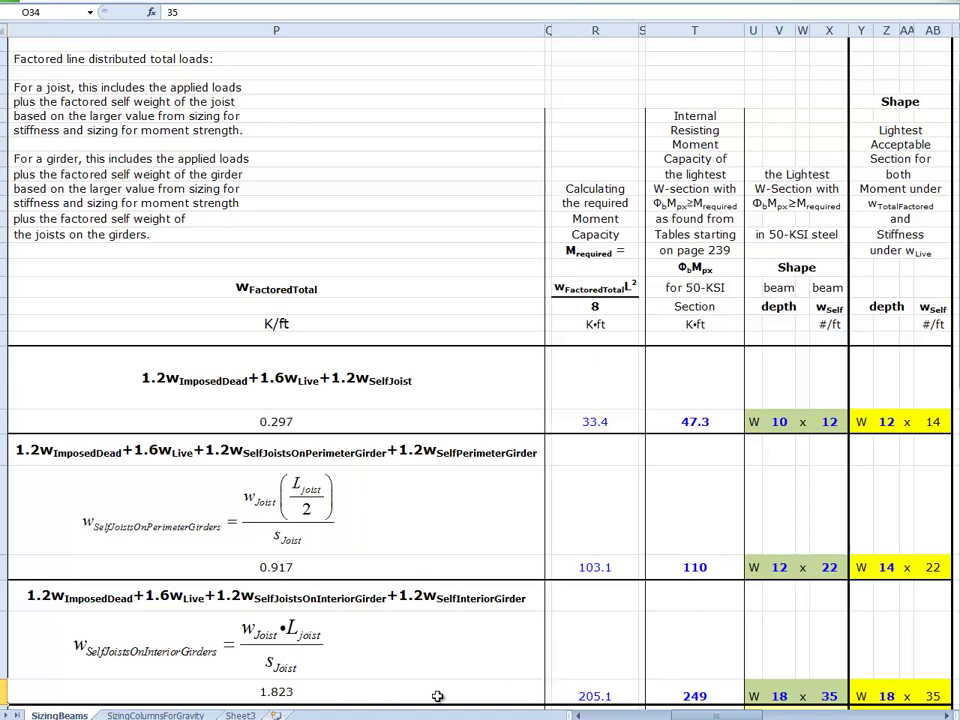
click(315, 693)
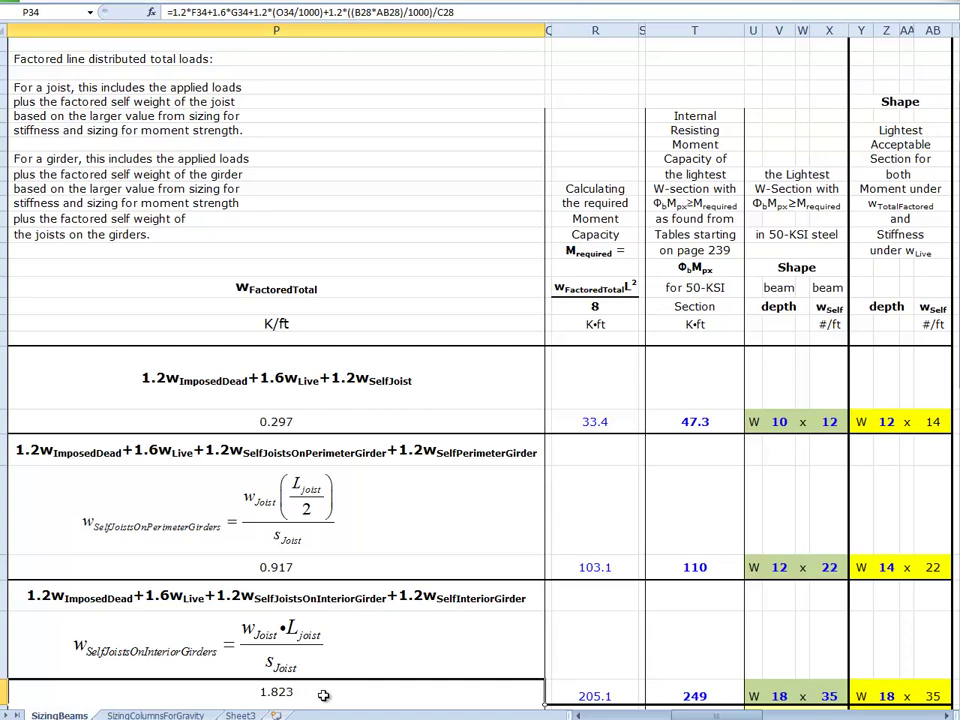
Check the required moment formula in R34 and look up a suitable section in the W-Shapes Selection by Zx tables
click(610, 695)
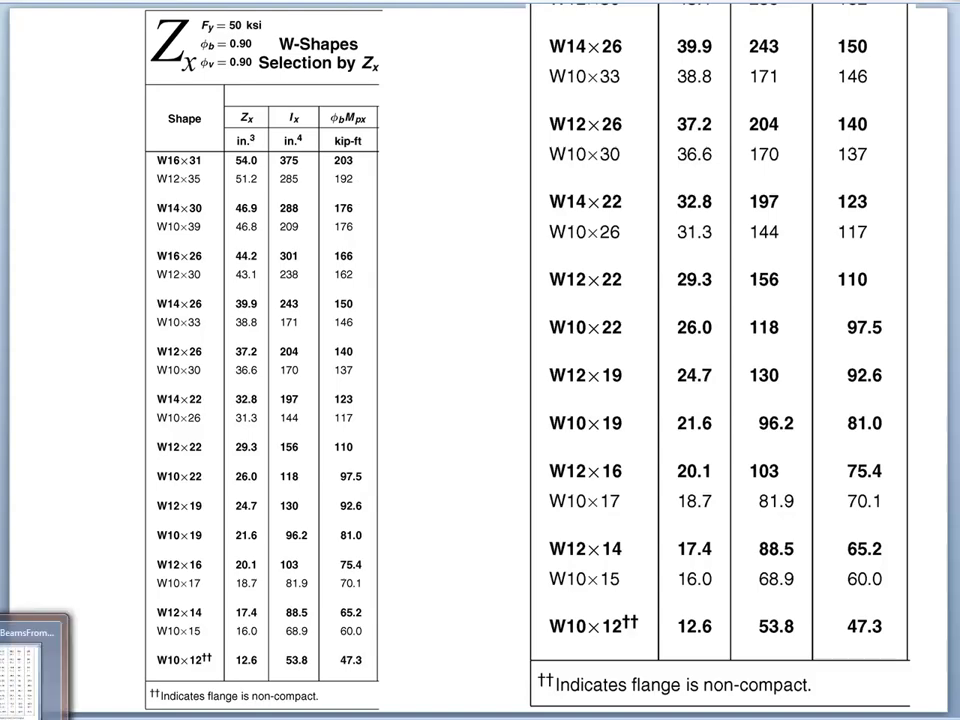
key(alt+Tab)
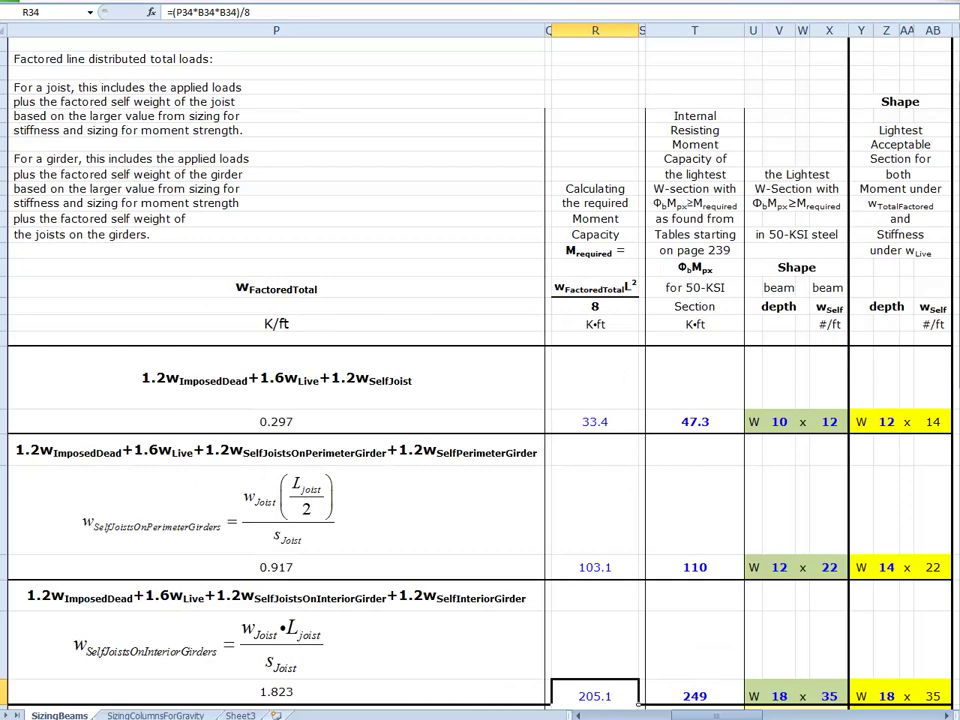
key(alt+Tab)
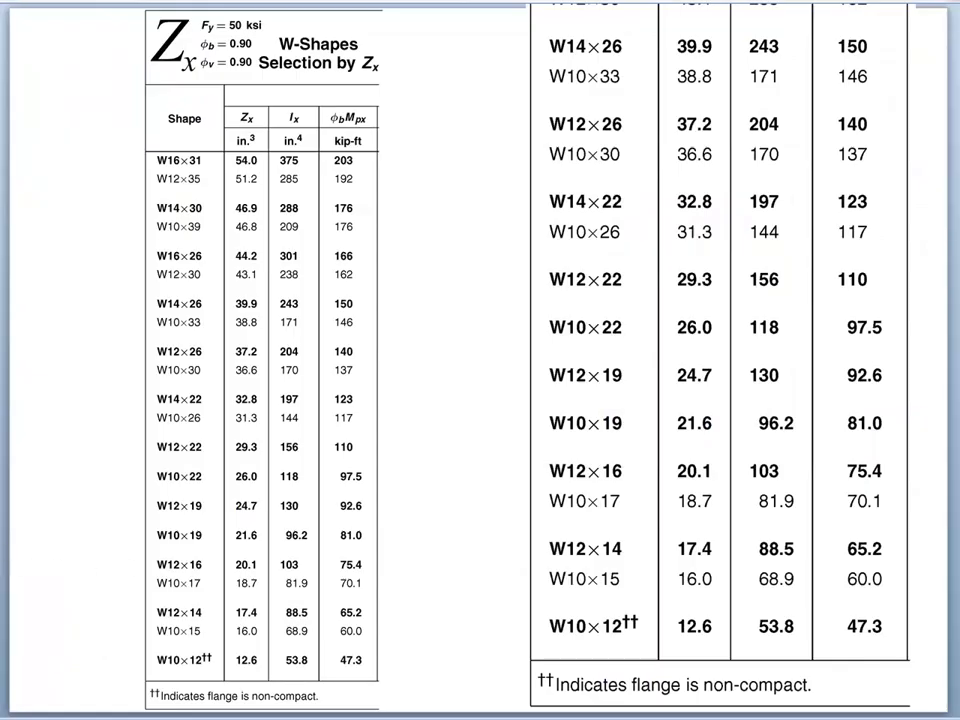
key(Right)
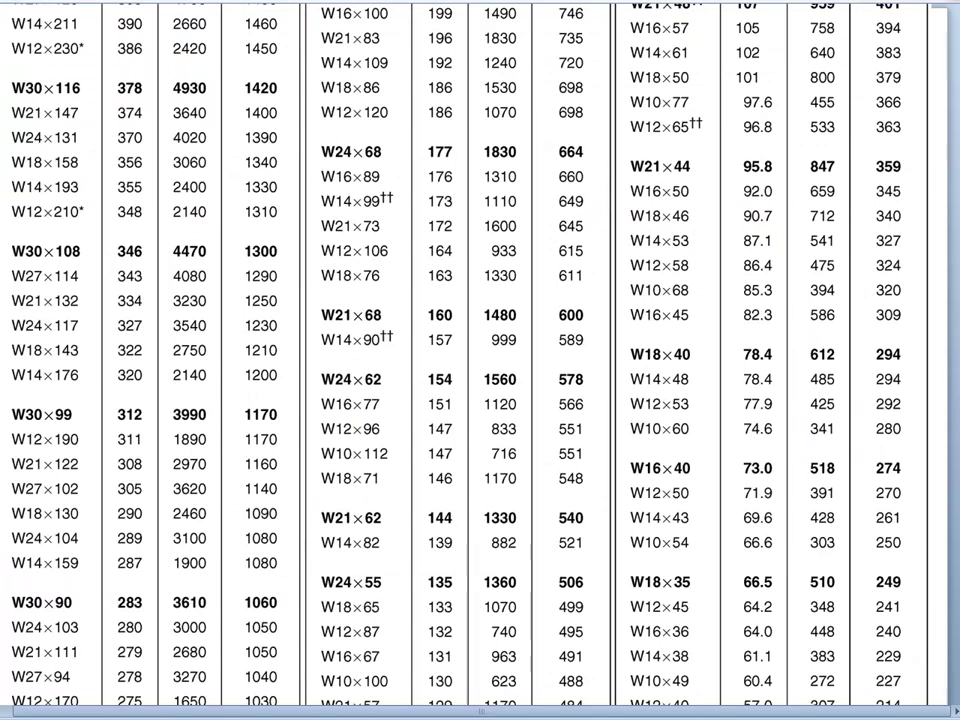
scroll(480, 360, down, 3)
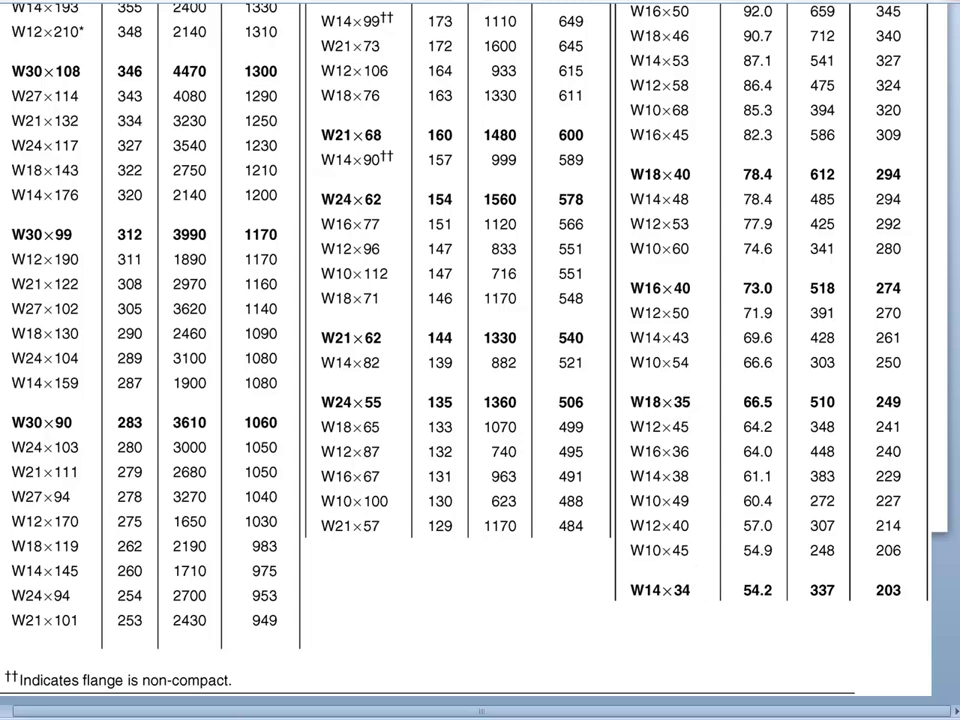
key(alt+Tab)
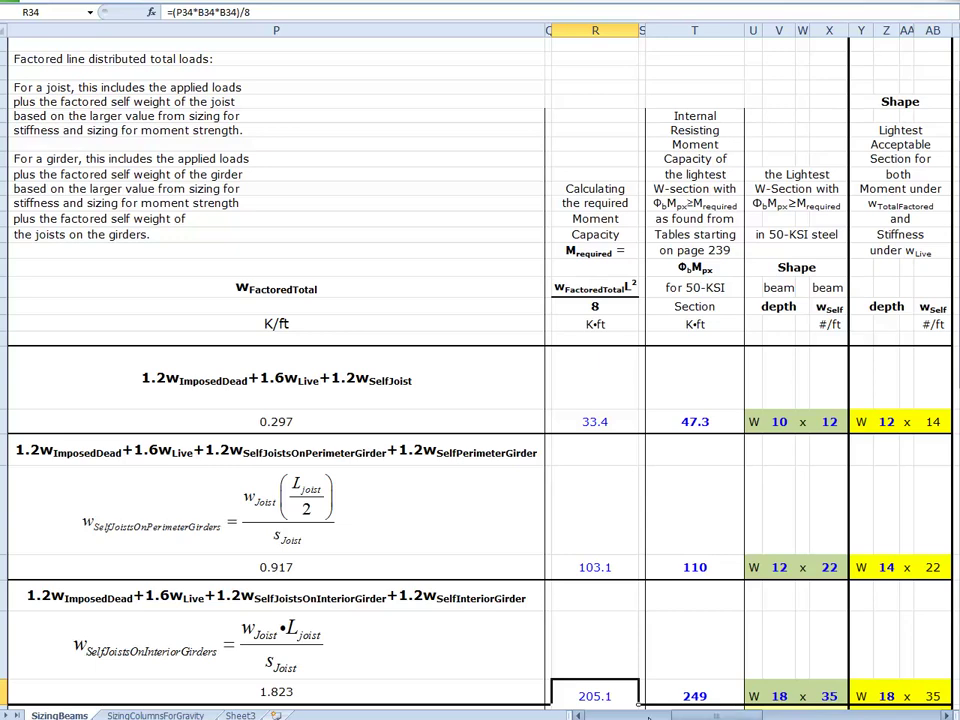
Compare the double-loaded roof girder's stiffness-based section in L34:O34 with its final section in Y34:AB34
click(578, 714)
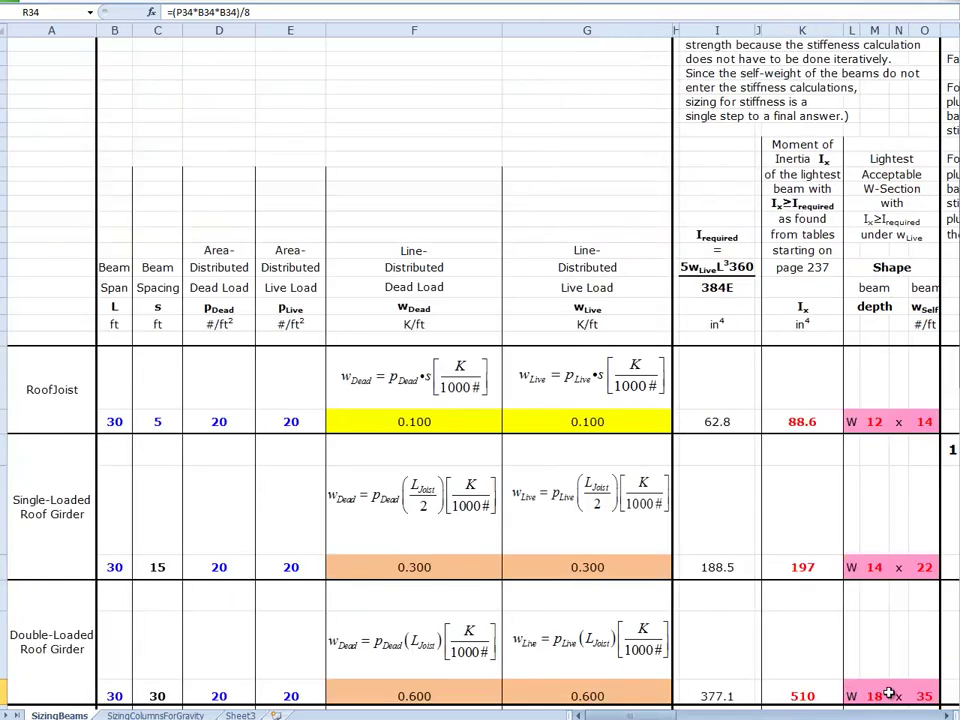
click(748, 716)
drag(862, 696, 920, 683)
click(907, 655)
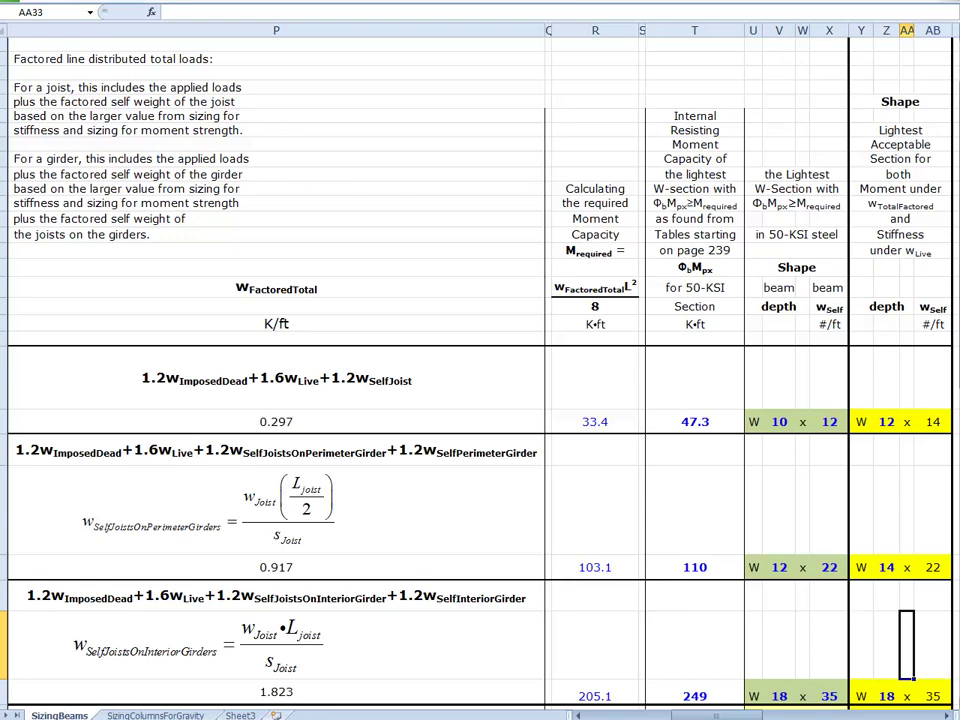
Examine the floor joist's factored load formula in P37 and its required moment formula in R37
scroll(480, 380, down, 5)
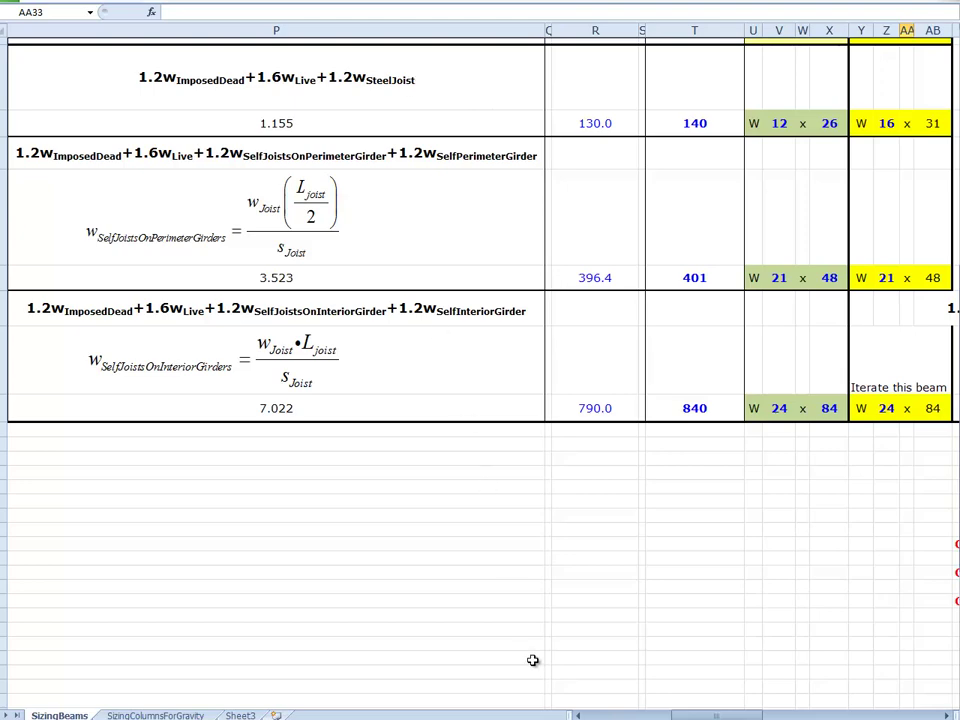
click(597, 716)
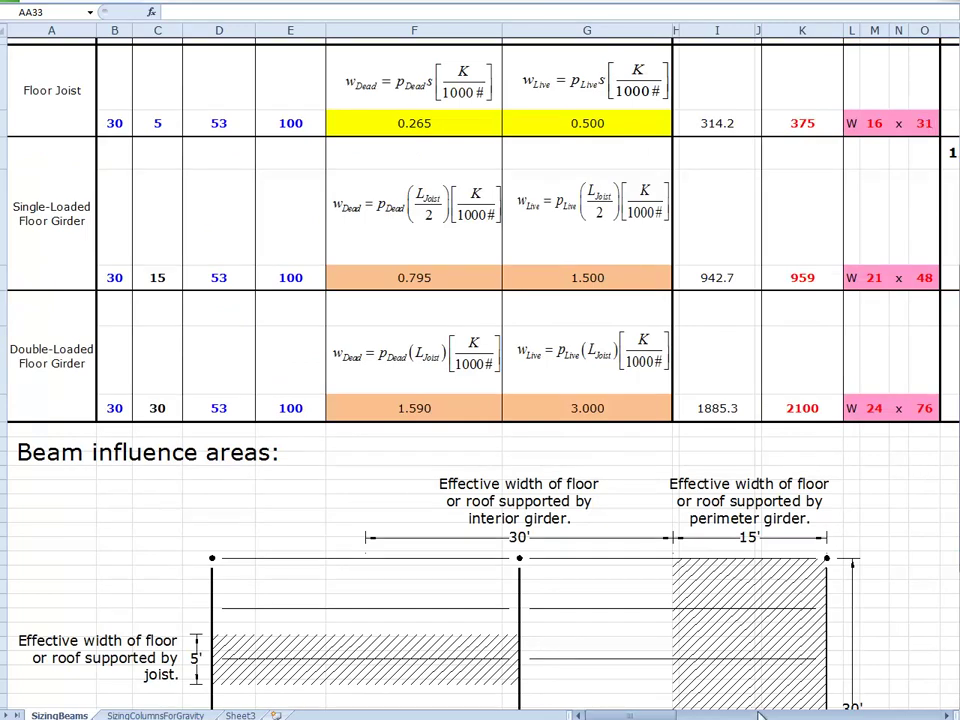
key(alt+Page_Down)
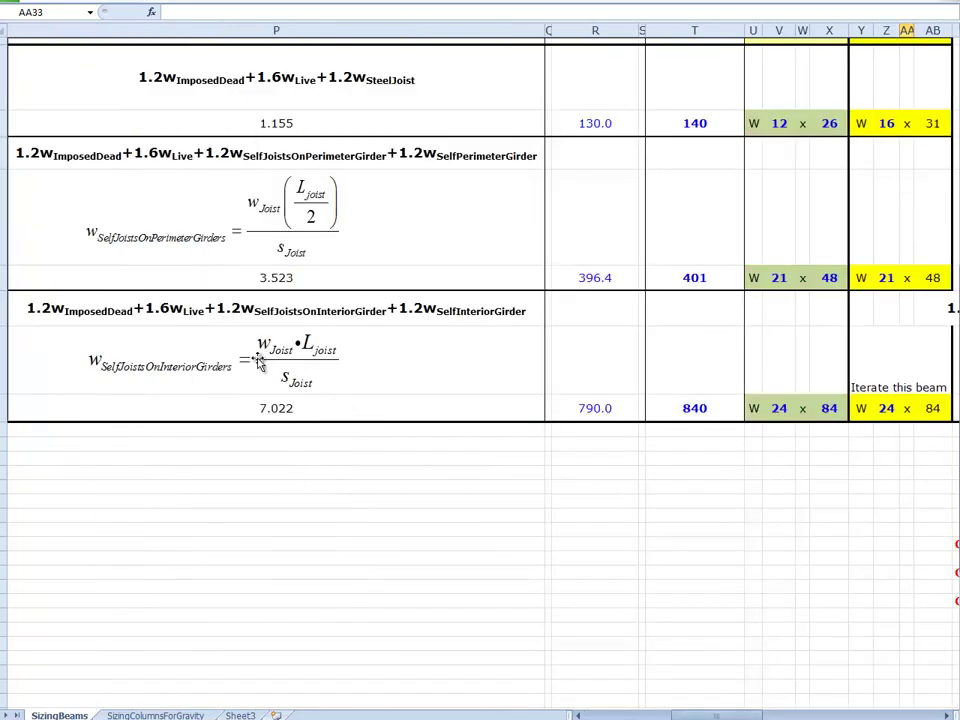
click(292, 117)
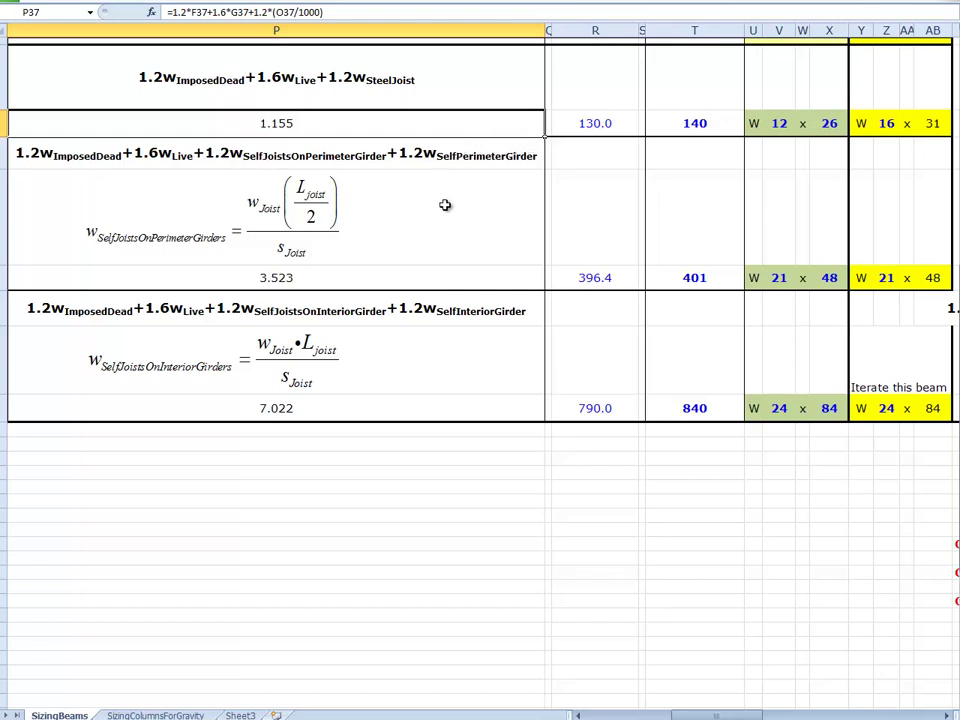
click(586, 121)
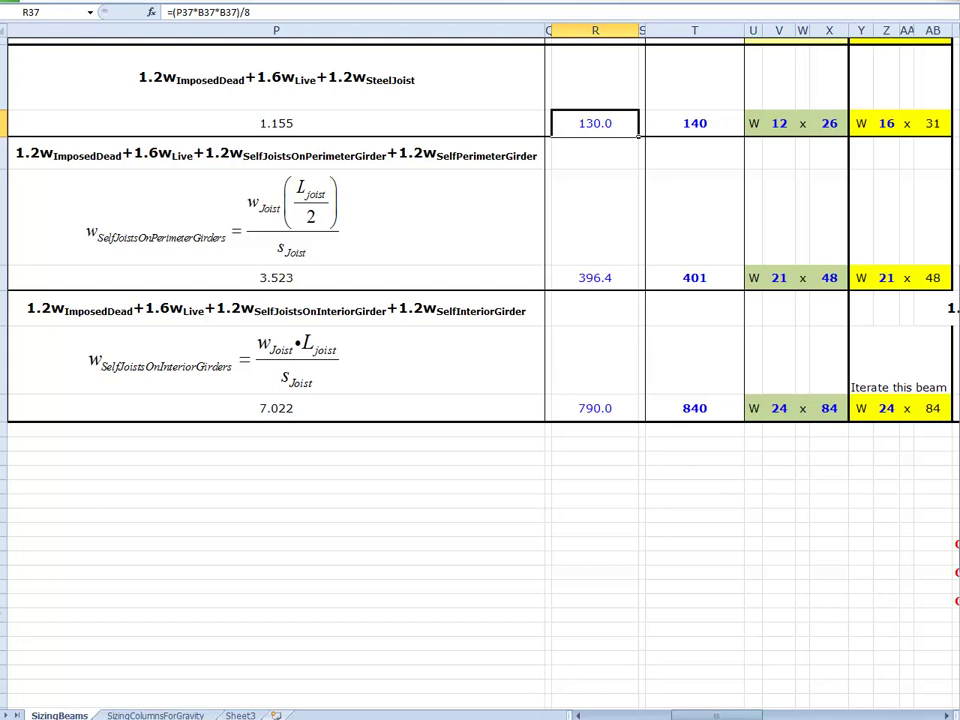
Look up the floor joist's section in the W-Shapes Selection by Zx table and compare it with the stiffness-based section in L37:O37
key(alt+Tab)
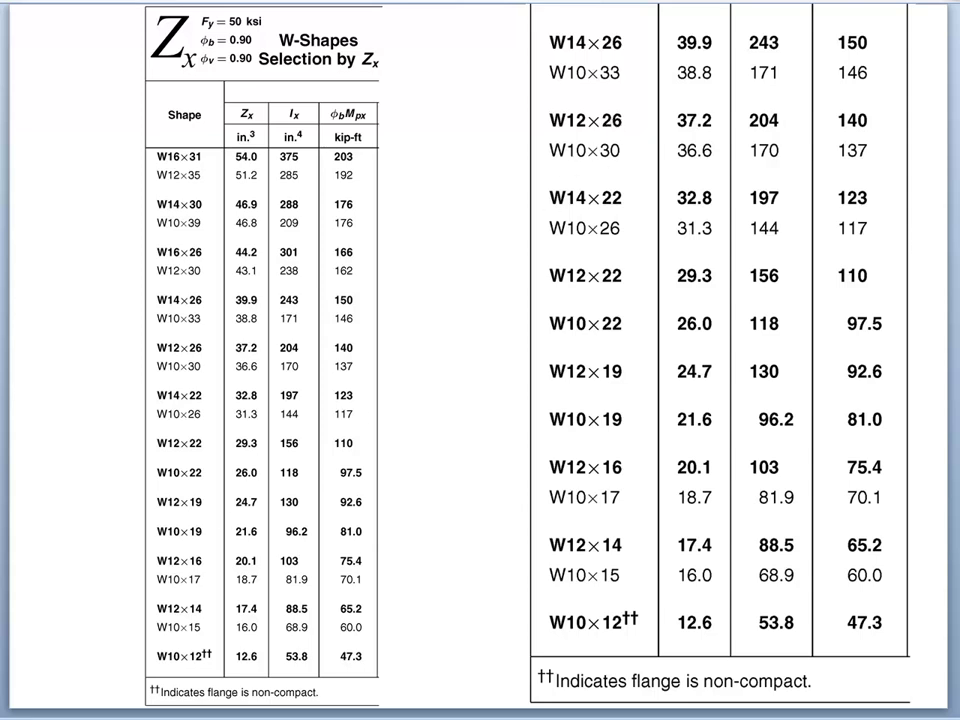
key(alt+Tab)
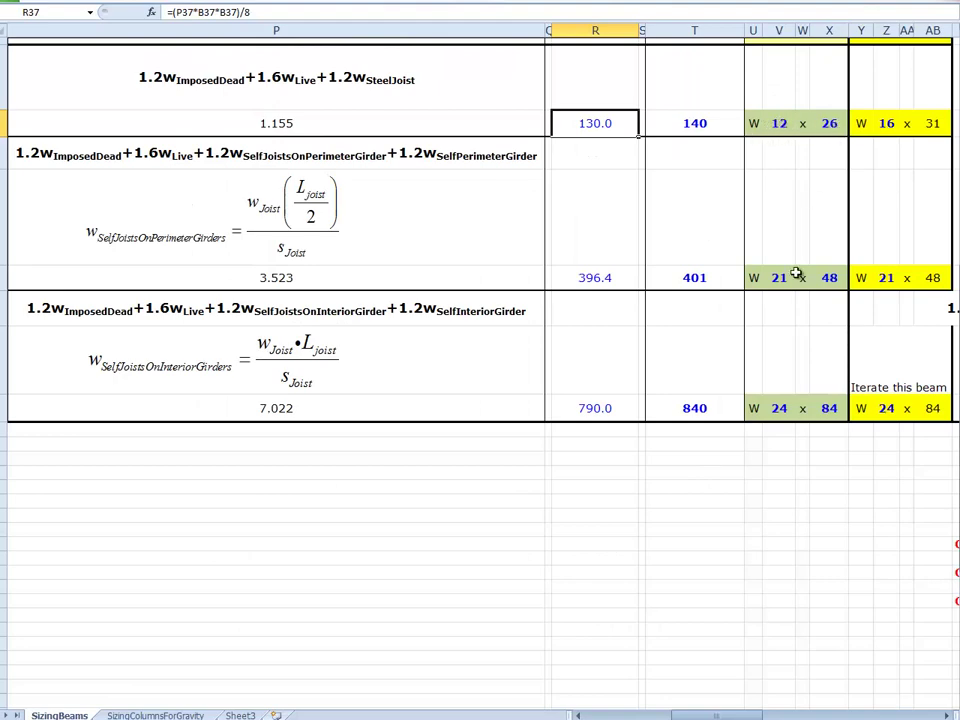
drag(738, 716, 653, 716)
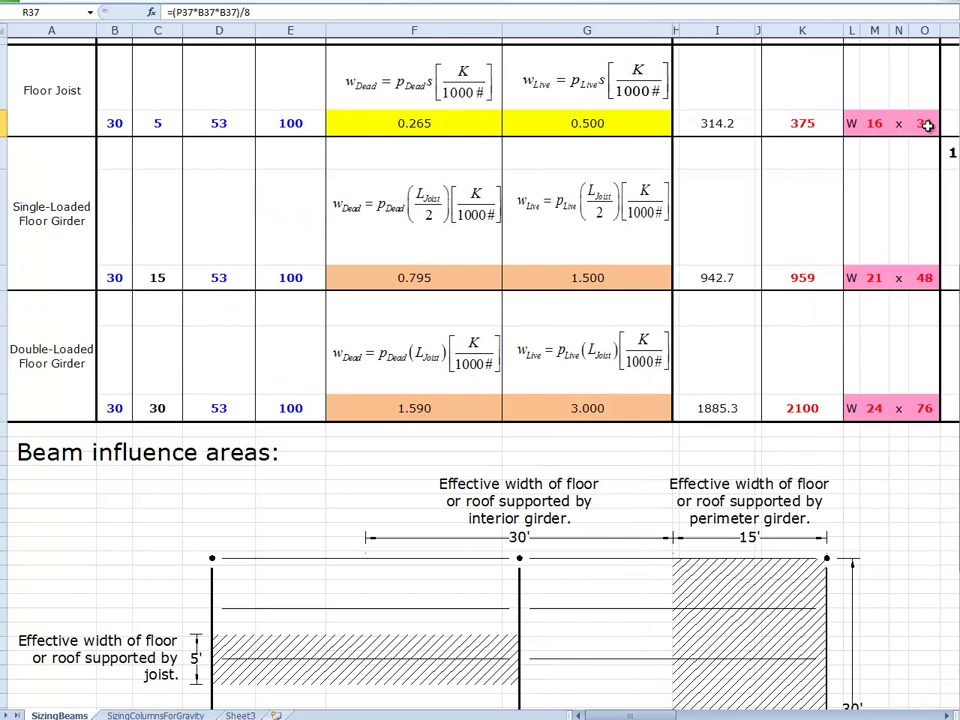
click(738, 716)
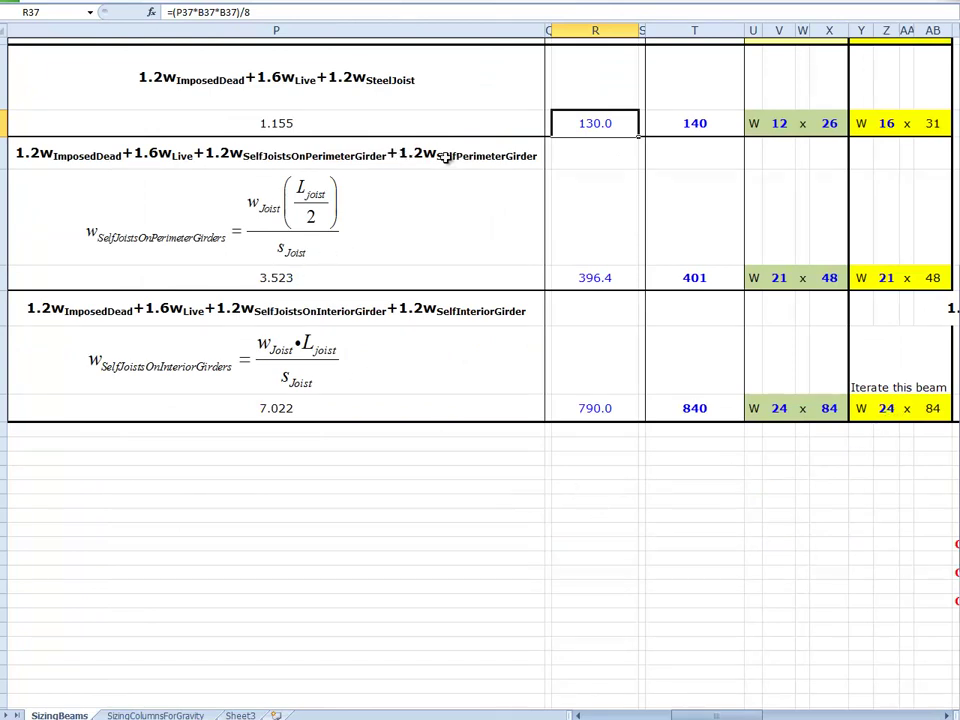
Examine the single-loaded floor girder's factored load formula in P40, tracing the girder self-weight term O40/1000 and the joist self-weight in AB37
click(290, 276)
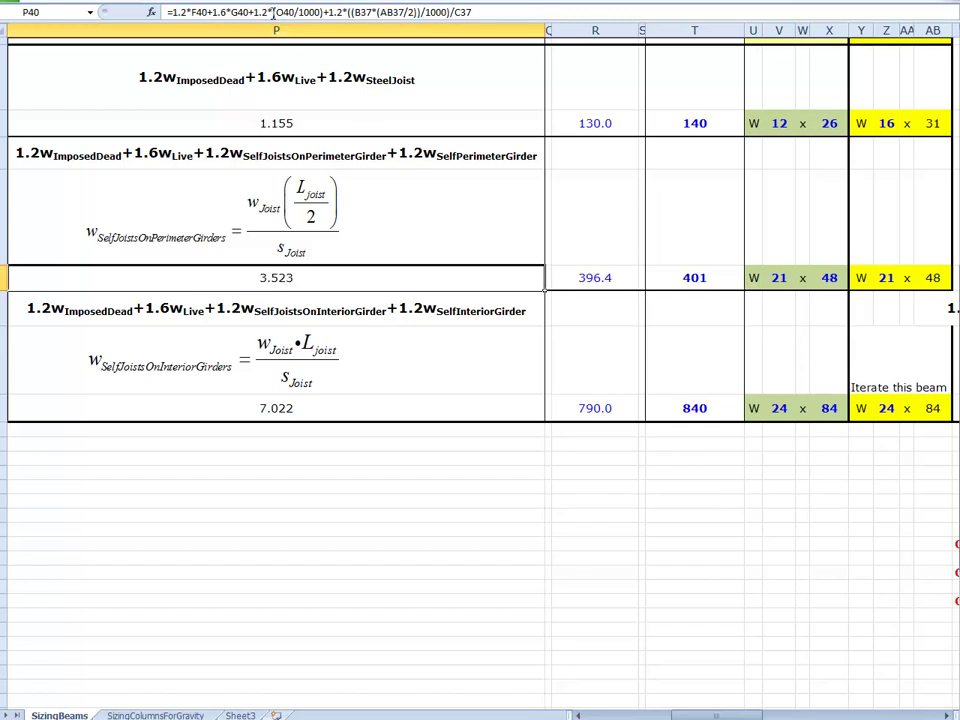
drag(268, 12, 317, 12)
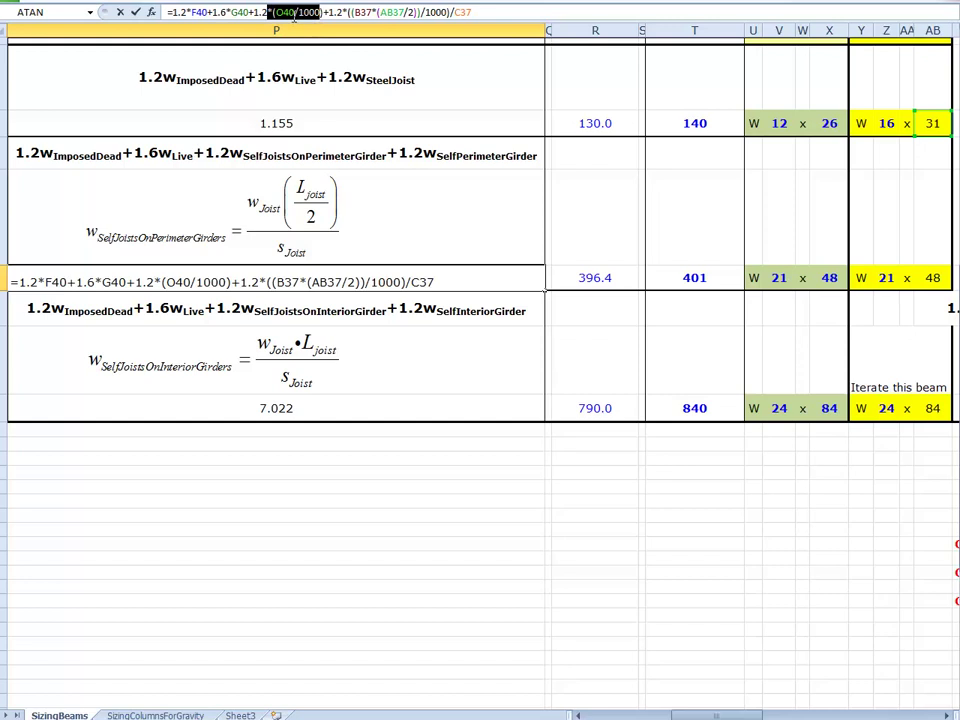
click(295, 12)
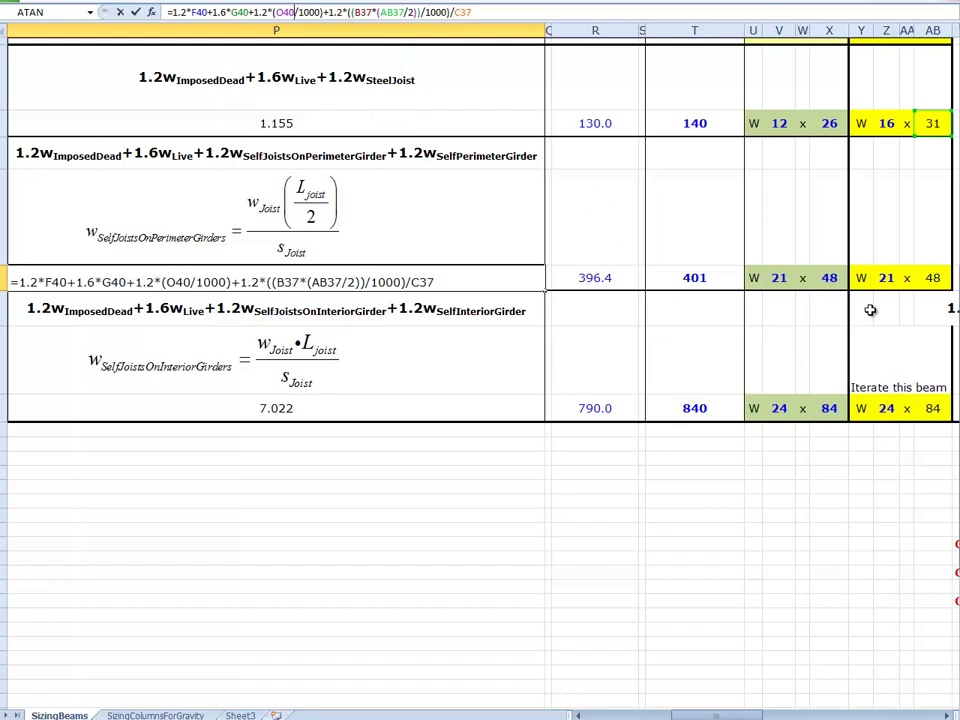
click(940, 125)
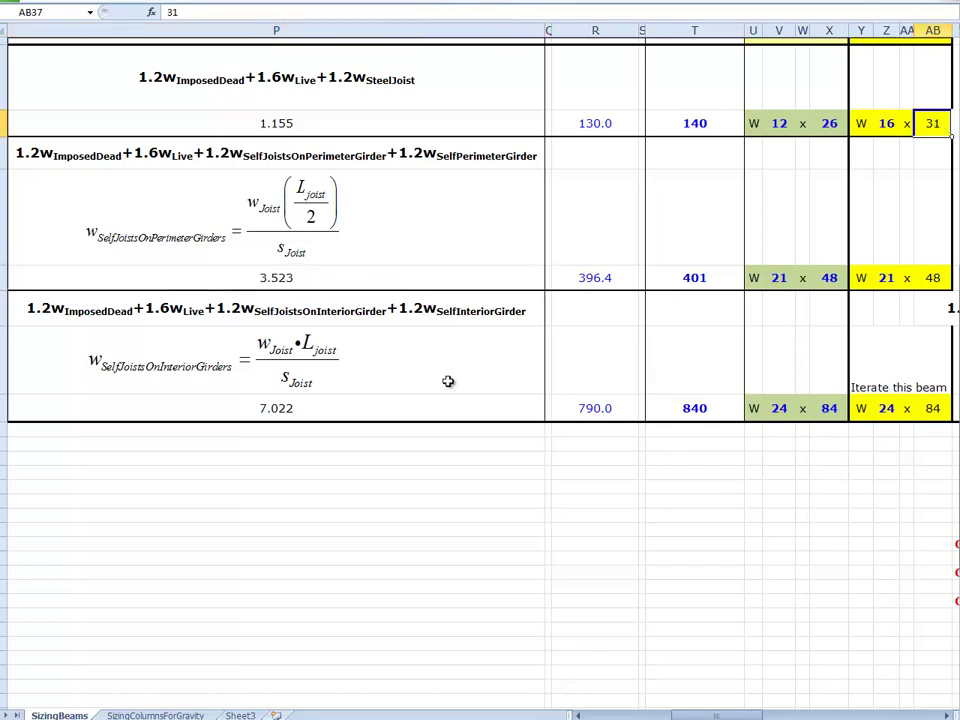
click(344, 278)
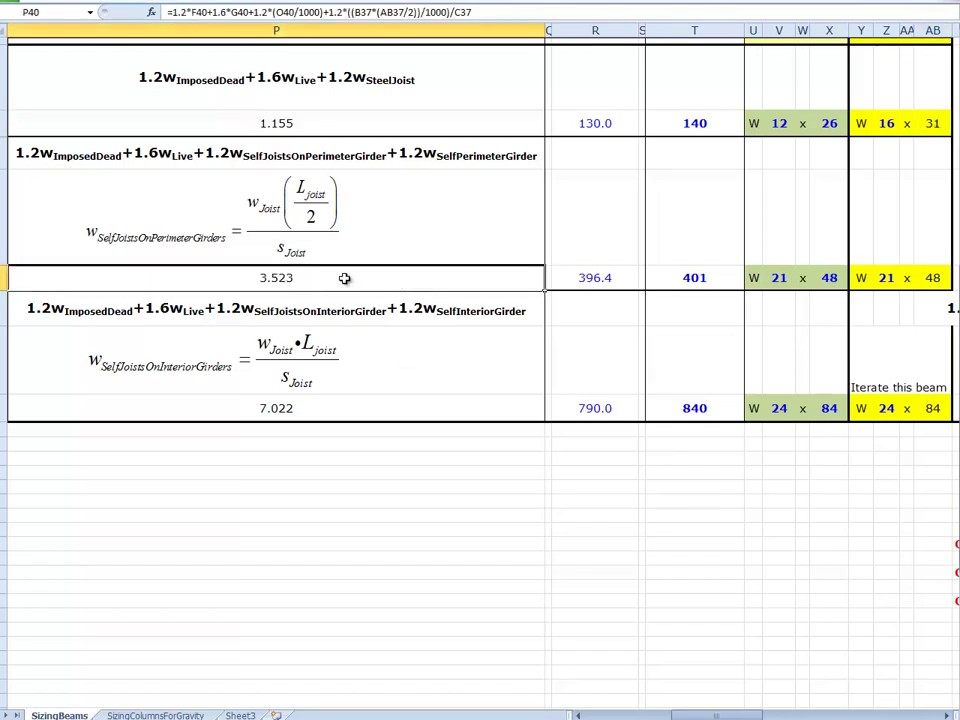
Check the required moment formula in R40 and look up a suitable section in the W-Shapes Selection by Zx tables
click(619, 283)
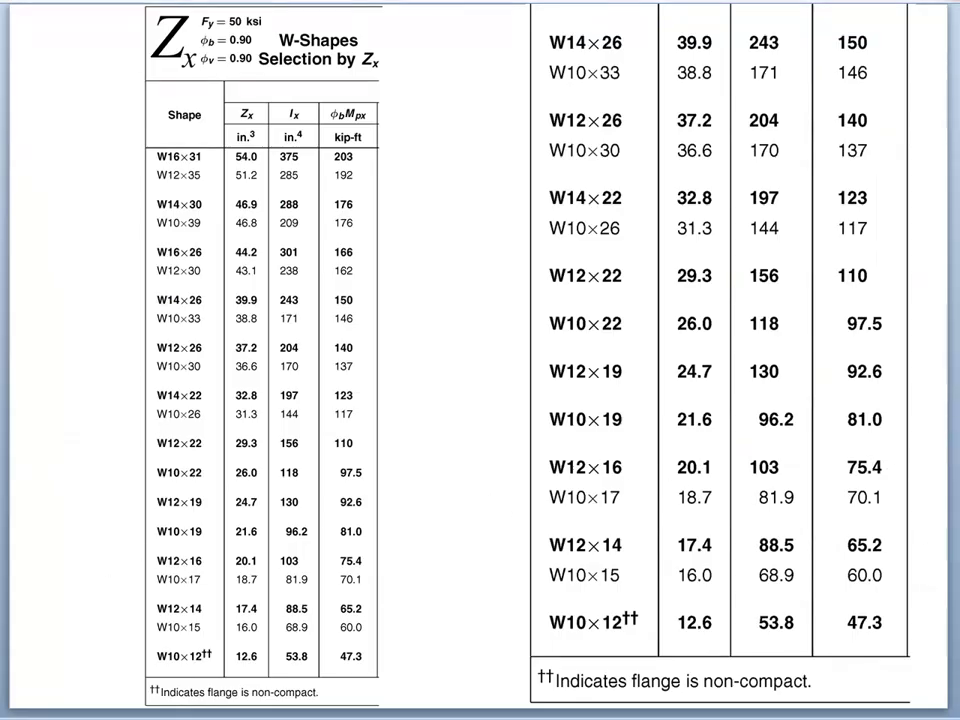
key(Right)
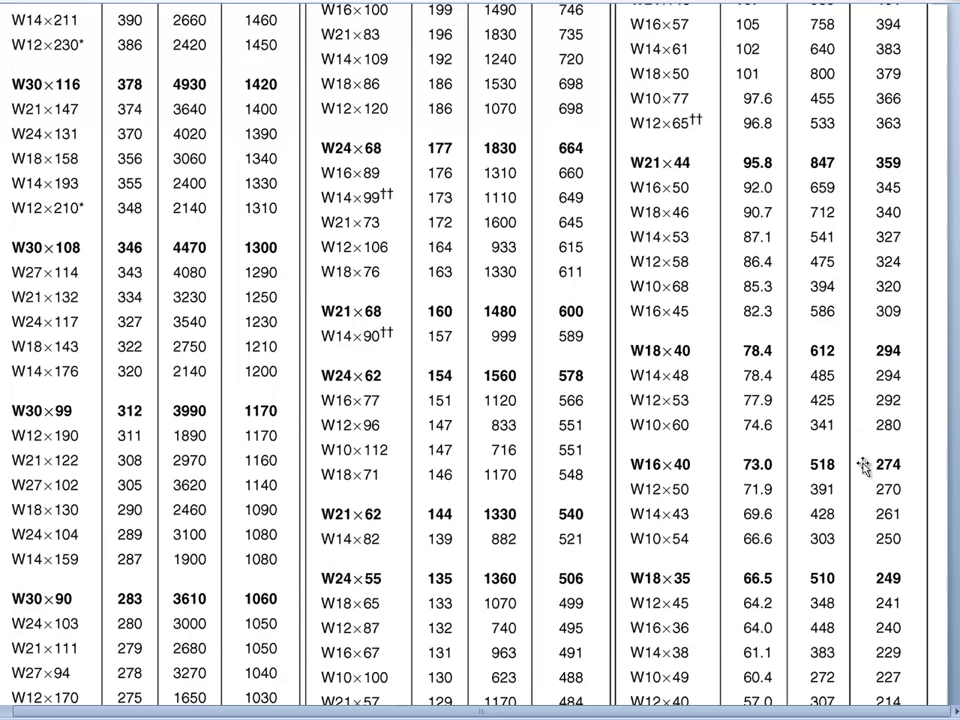
key(Left)
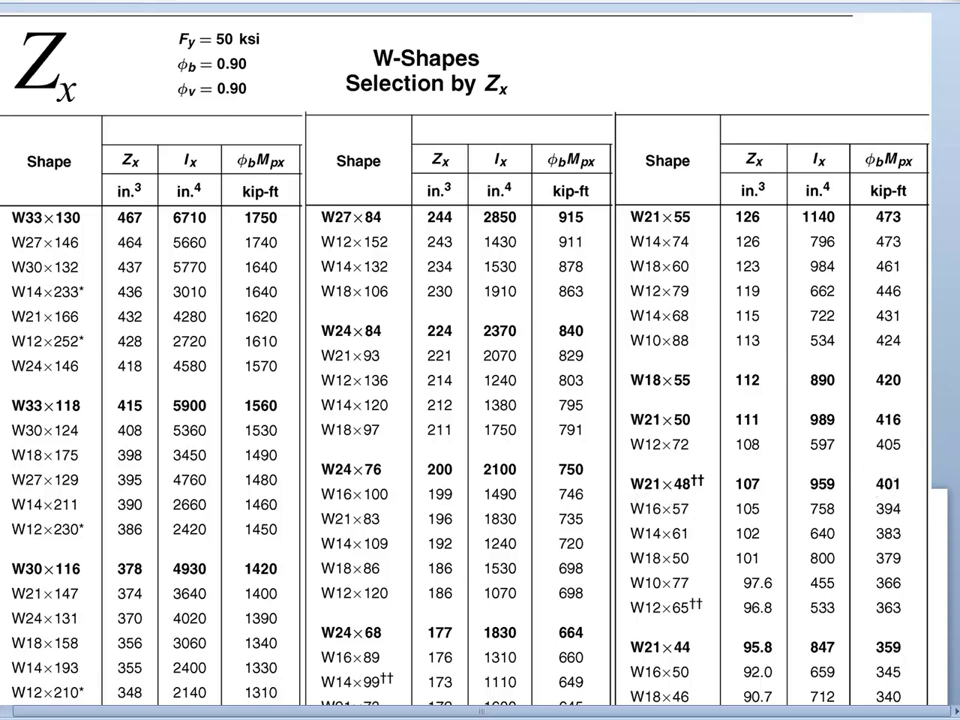
key(alt+Tab)
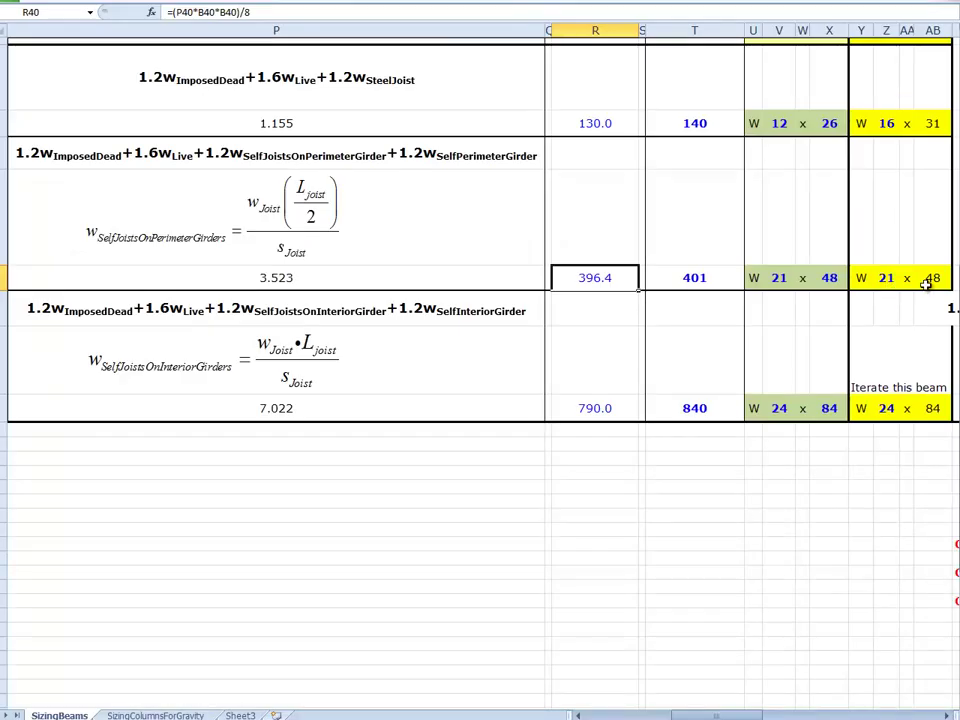
Check the single-loaded floor girder's moment capacity in T40 and compare its strength-based section with the stiffness-based section in L40:O40
click(688, 280)
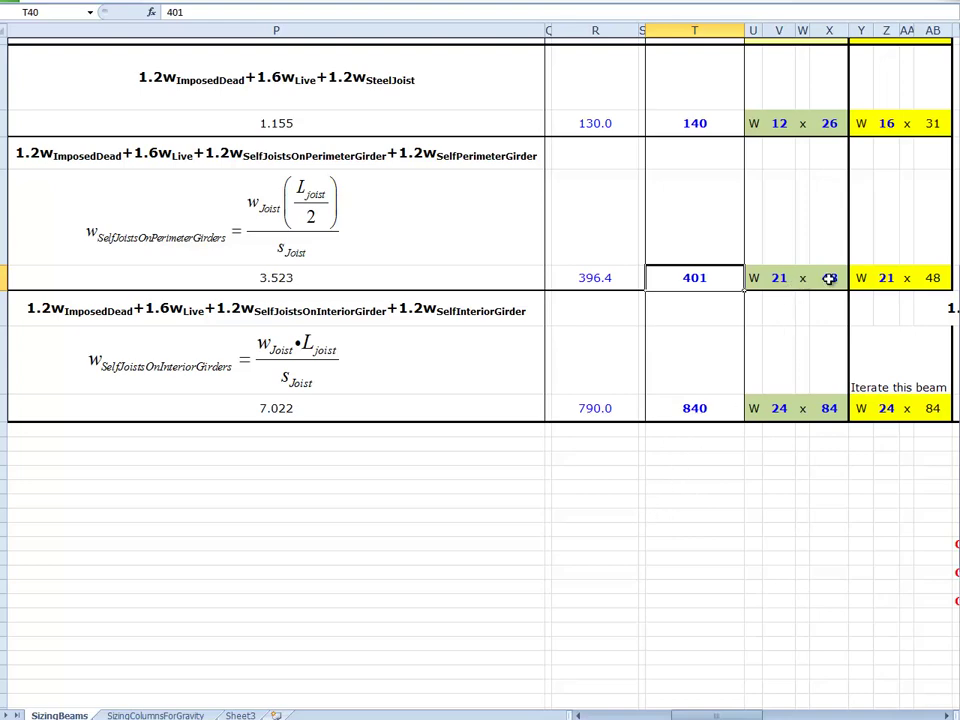
click(614, 716)
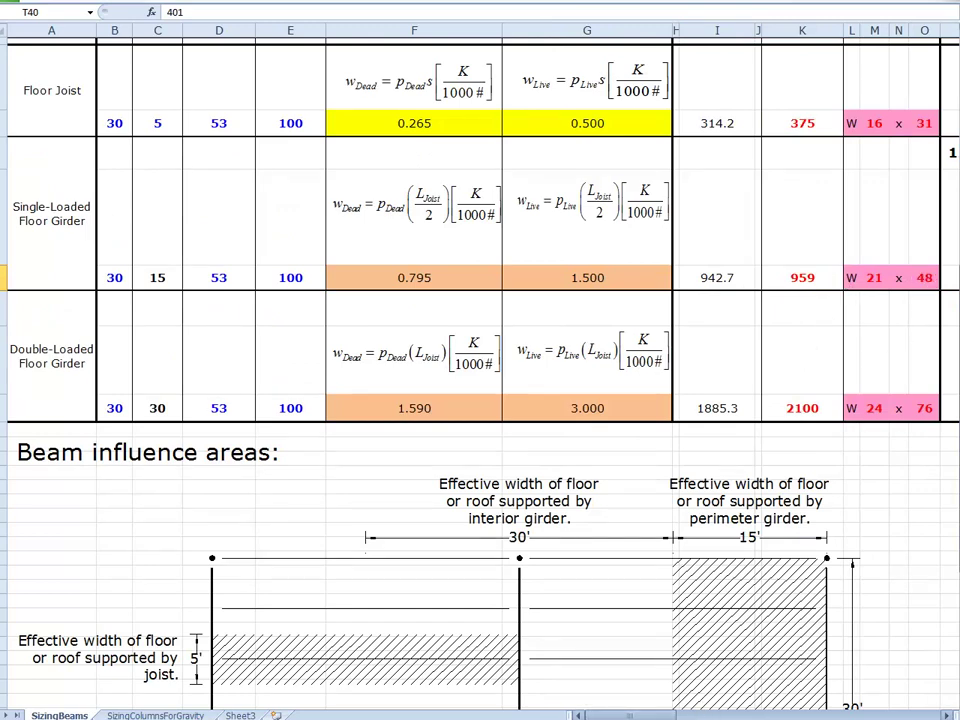
click(714, 716)
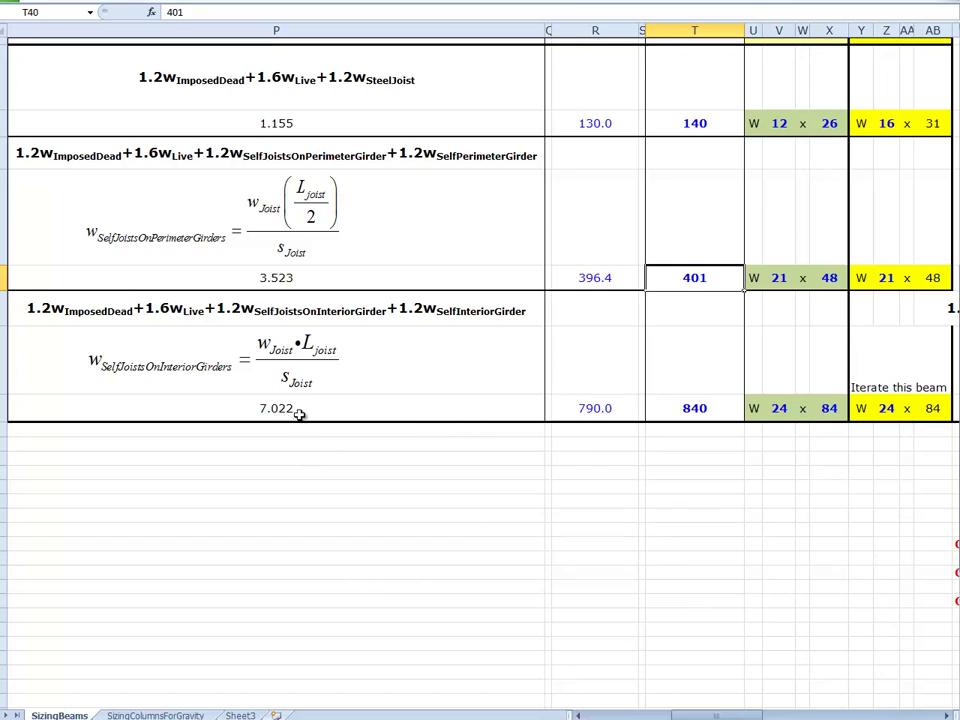
Examine the double-loaded floor girder's required moment formula in R43 and its factored load formula in P43
click(608, 408)
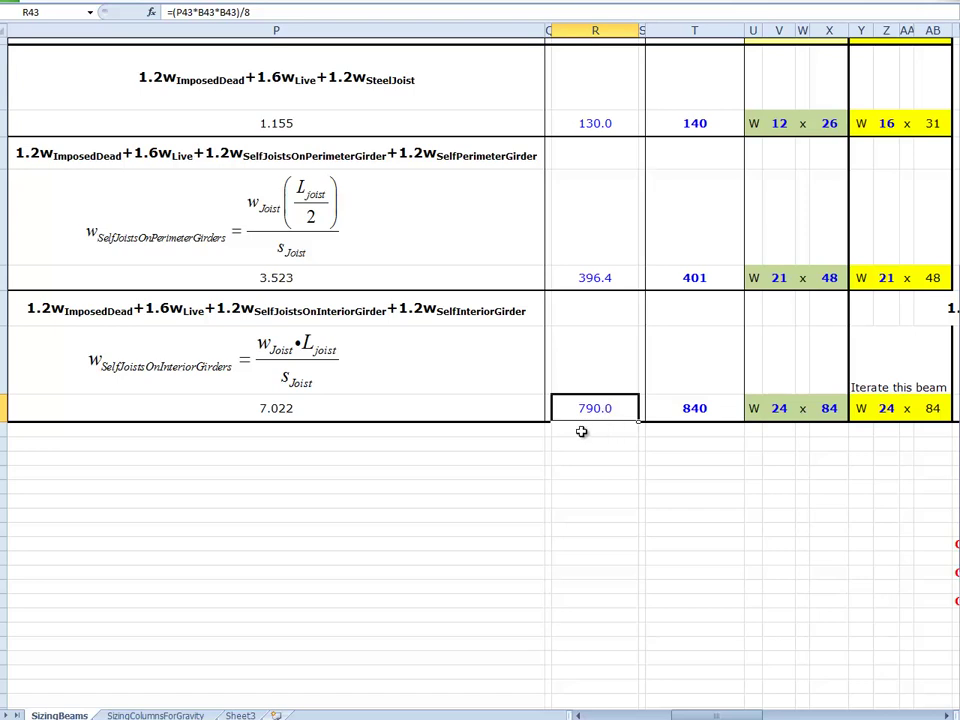
click(276, 413)
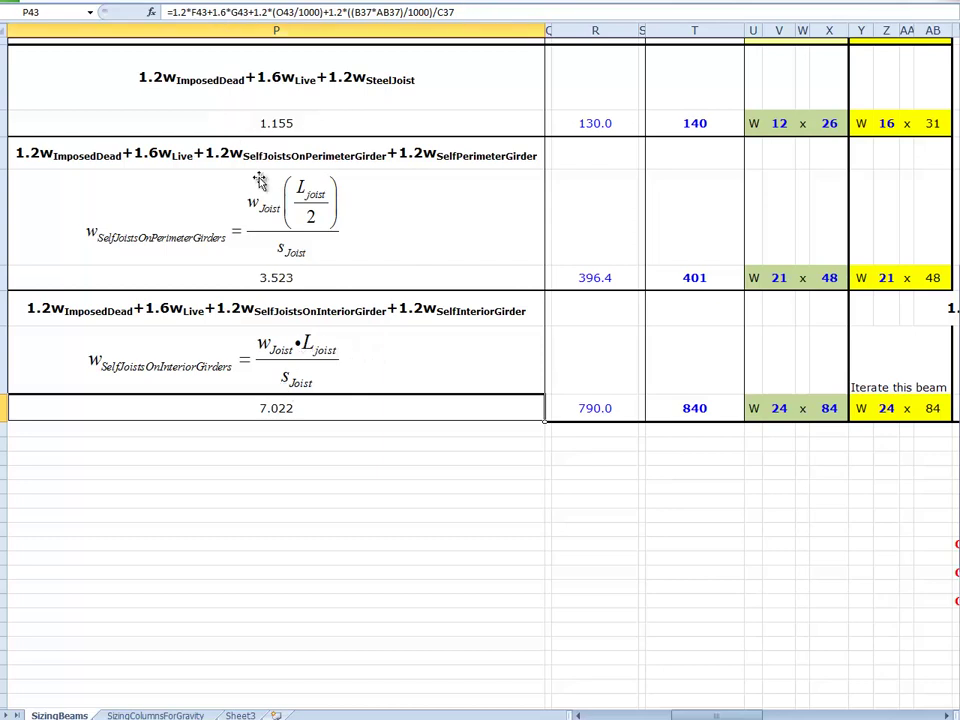
click(610, 408)
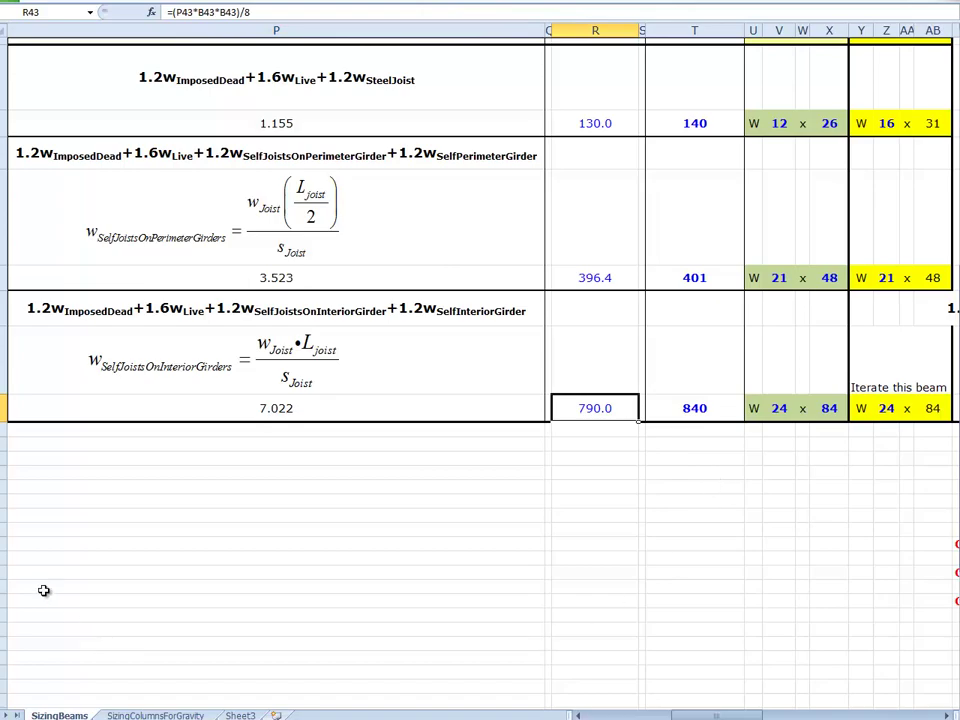
Look up the double-loaded floor girder's section in the W-Shapes Selection by Zx table and compare it with the stiffness-based section in L43:O43
key(alt+Tab)
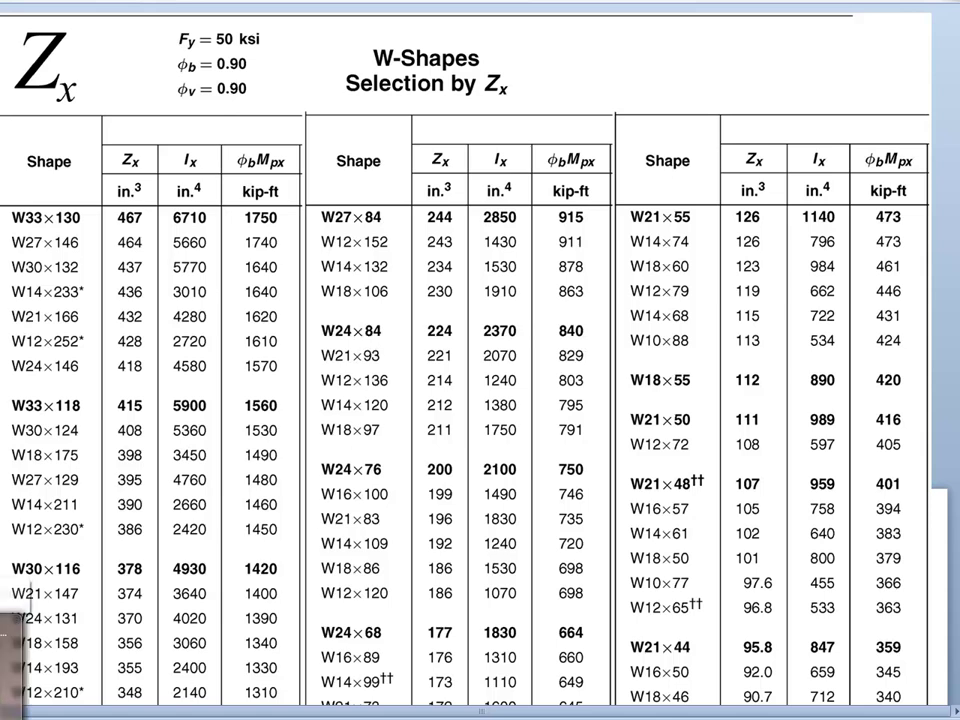
key(alt+Tab)
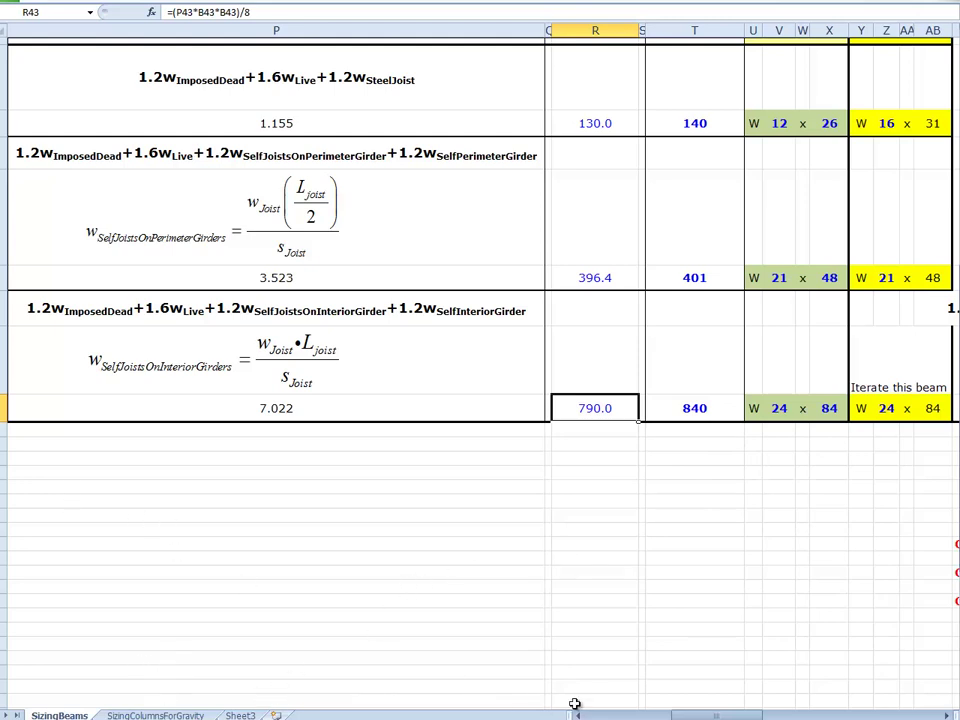
click(613, 716)
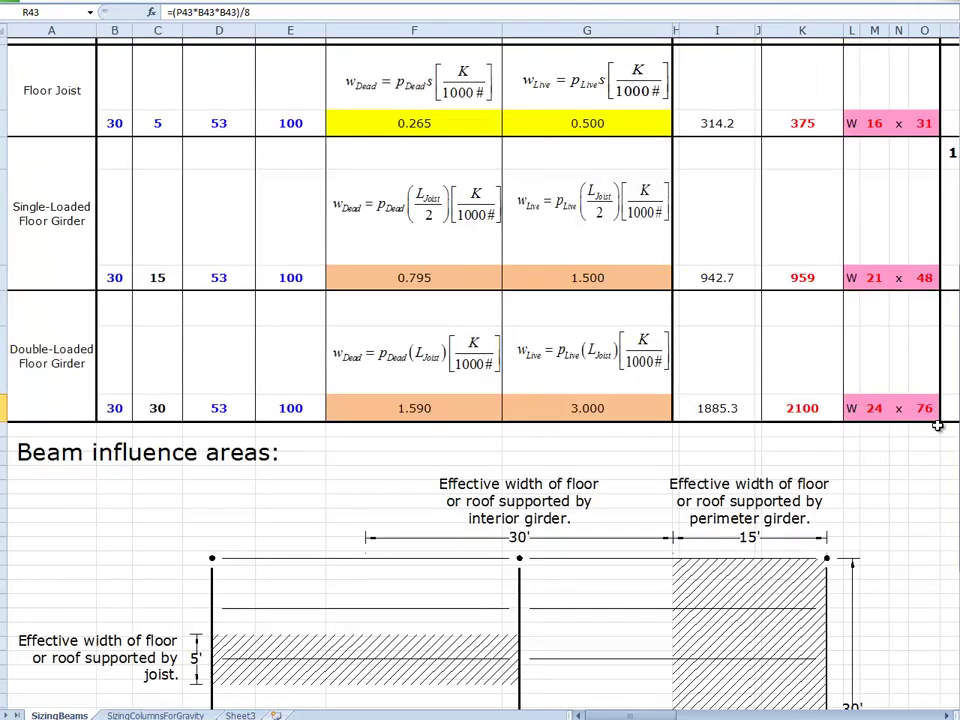
click(760, 716)
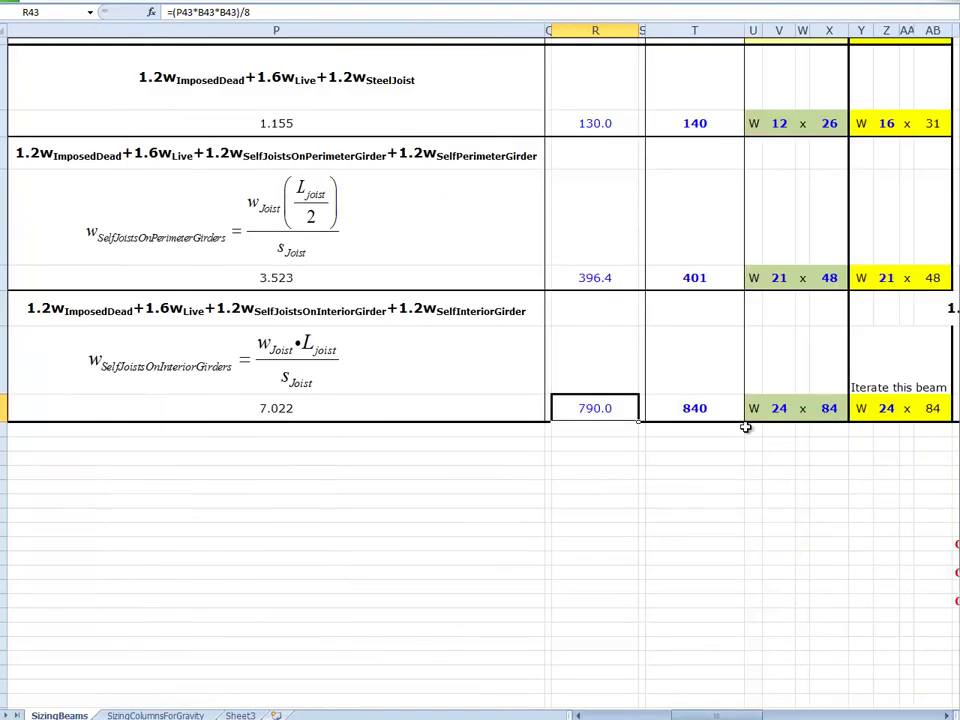